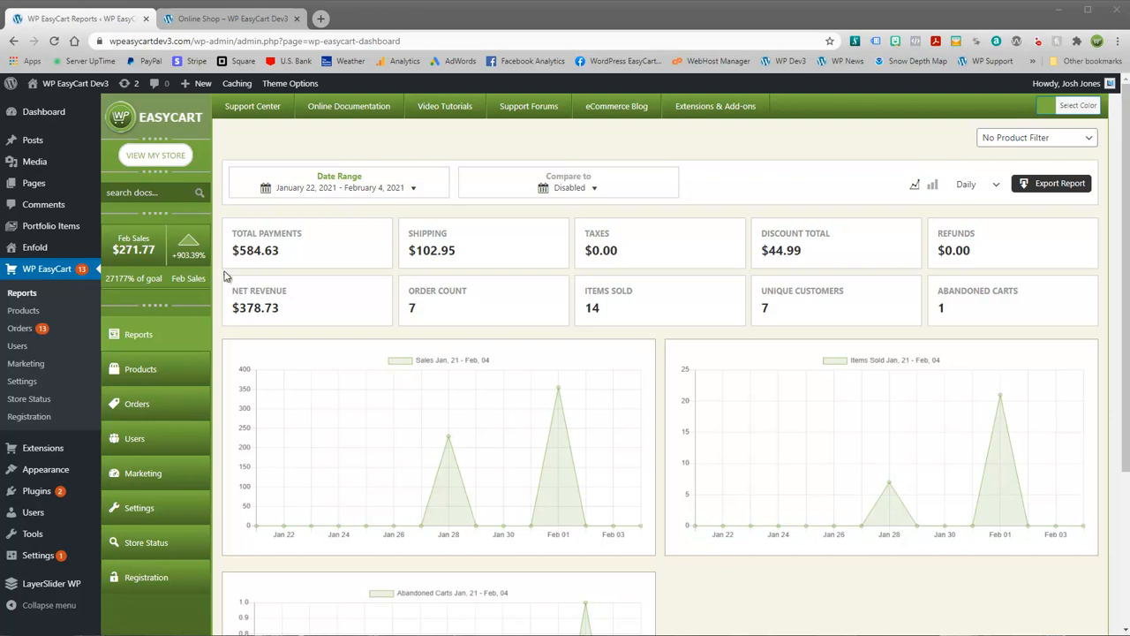
# Step: Glance at the storefront, then open the Manage Products list showing the store's 13 products
pyautogui.click(211, 20)
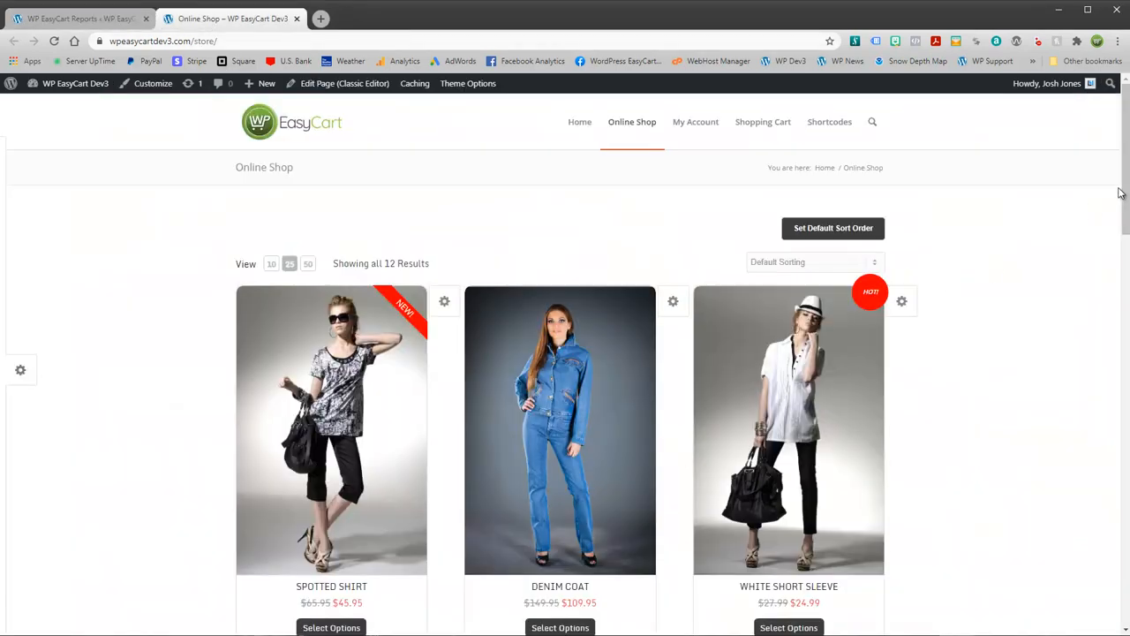
pyautogui.moveTo(1127, 160); pyautogui.dragTo(427, 174)
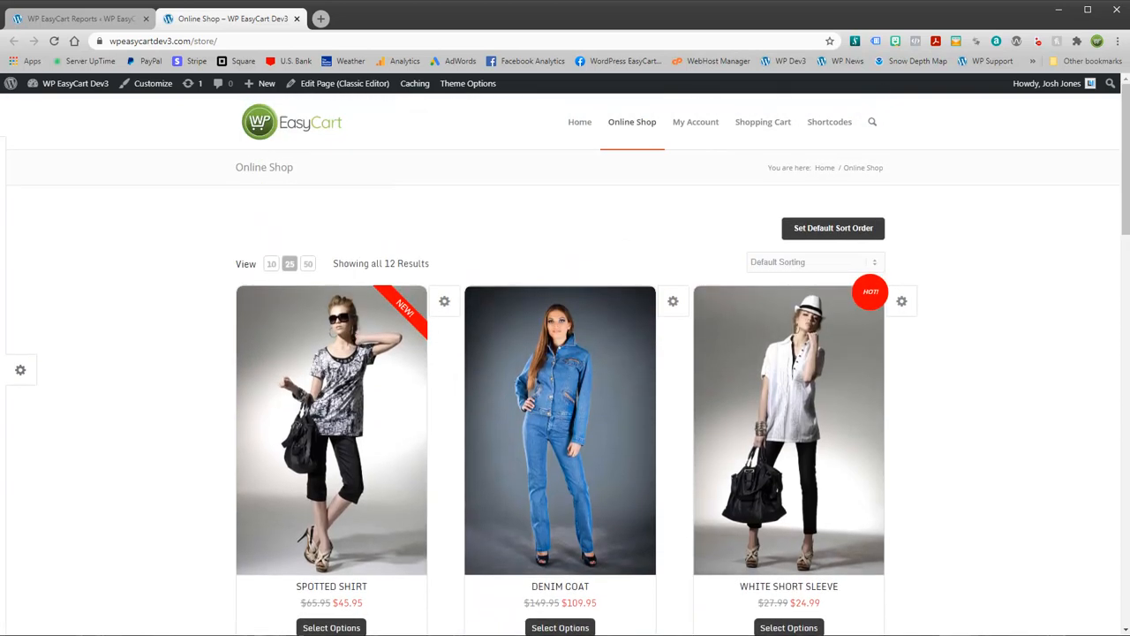
pyautogui.click(89, 17)
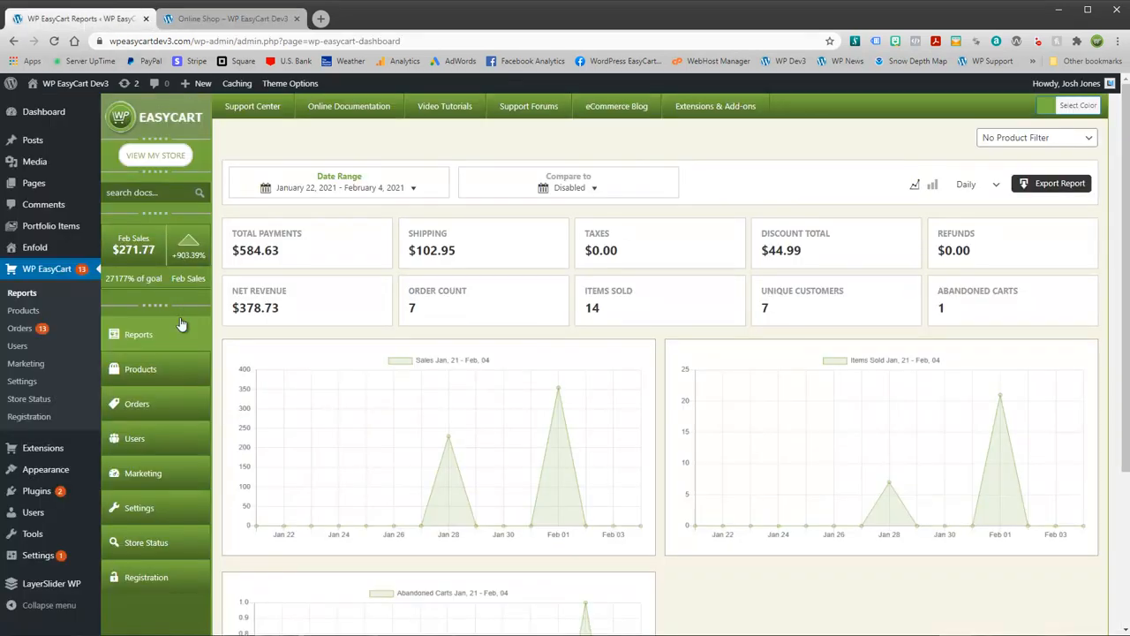
pyautogui.click(175, 368)
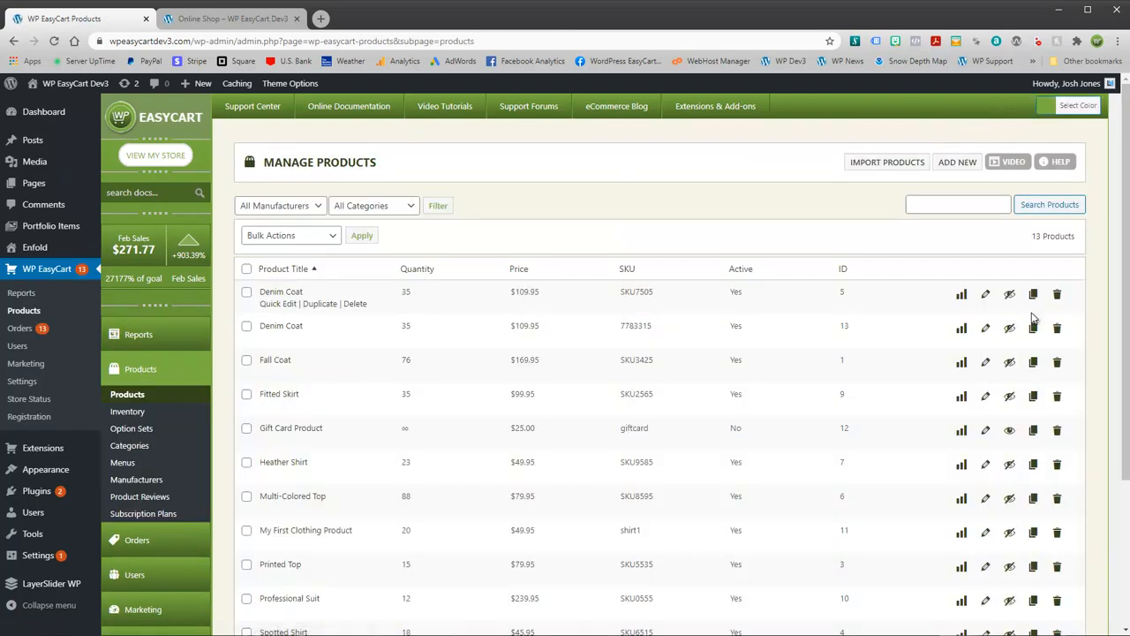
# Step: Start a new product and set its Product Type to Downloadable Product
pyautogui.click(957, 161)
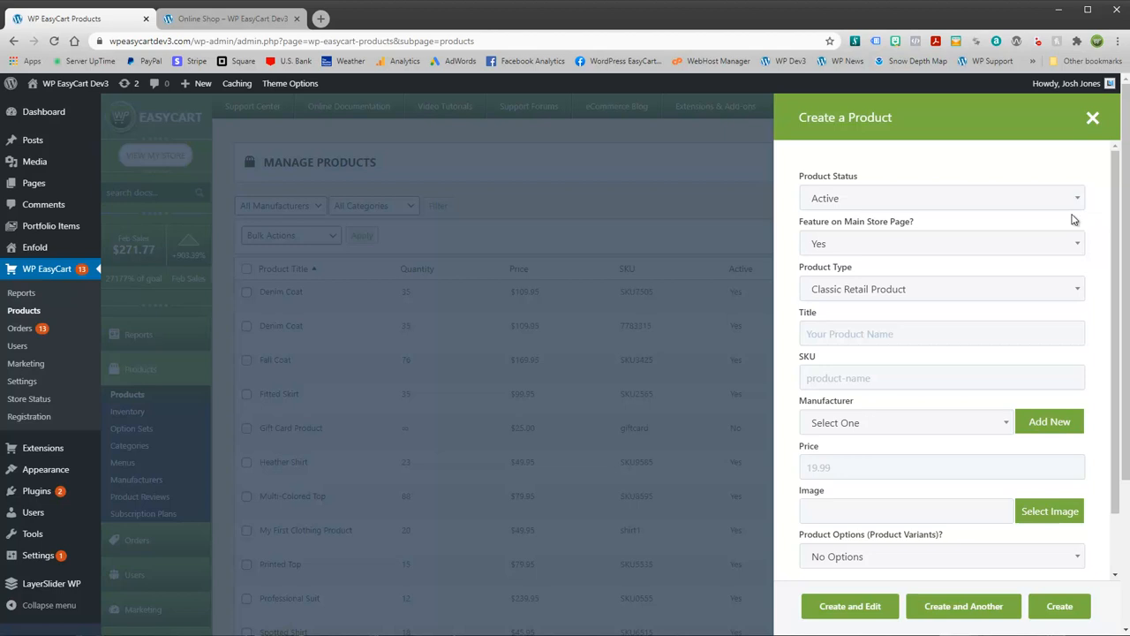
pyautogui.click(1072, 302)
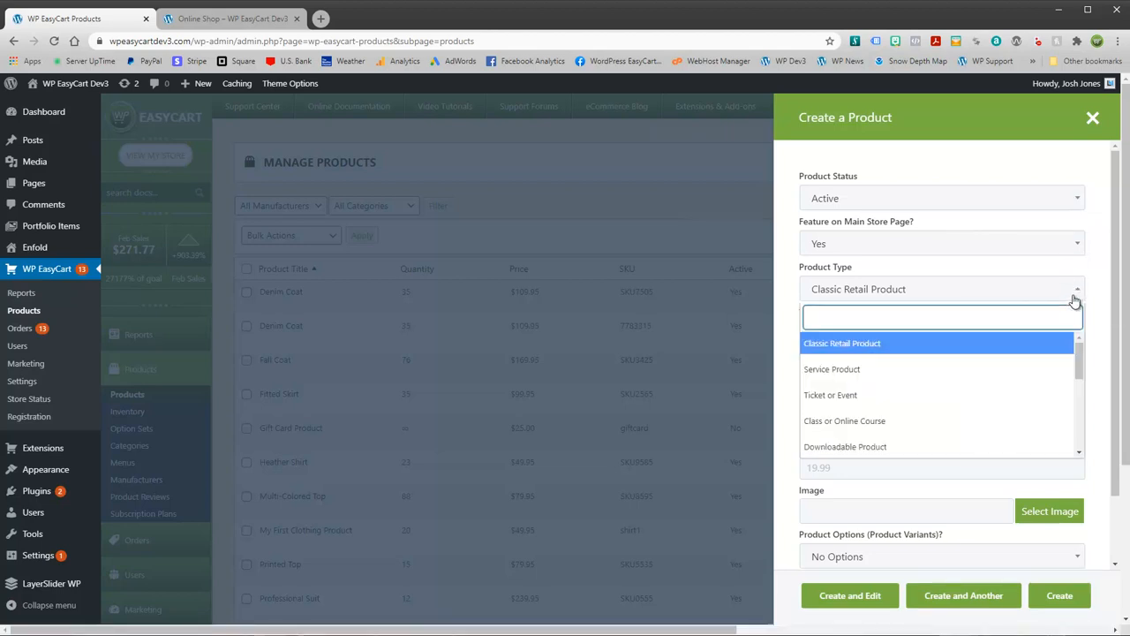
pyautogui.moveTo(1079, 350); pyautogui.dragTo(1079, 367)
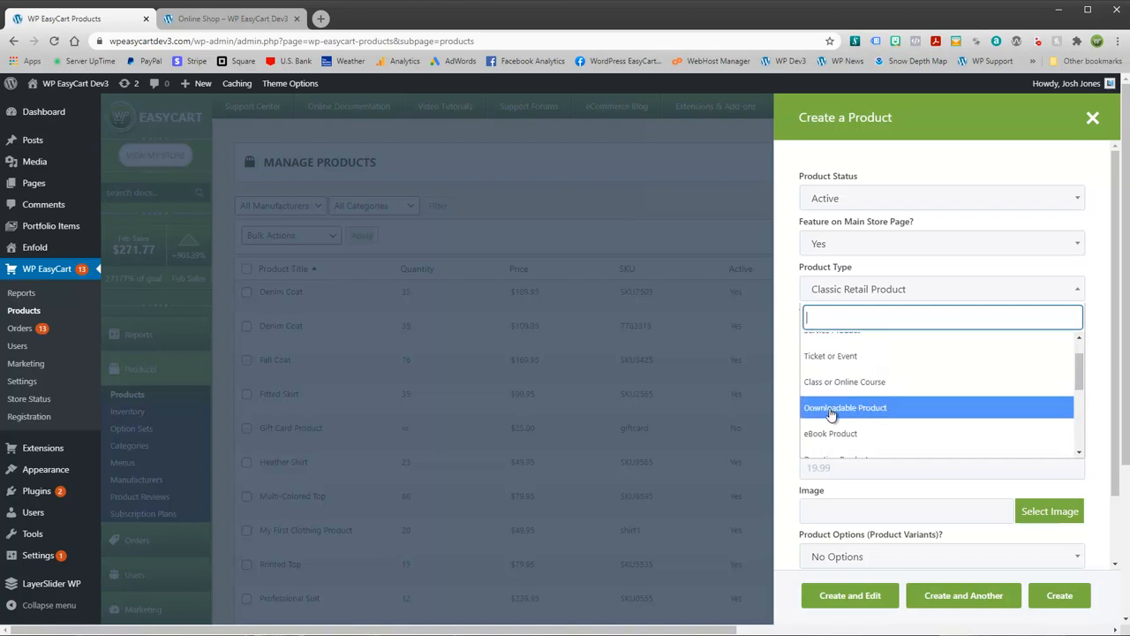
pyautogui.scroll(1, 849, 390)
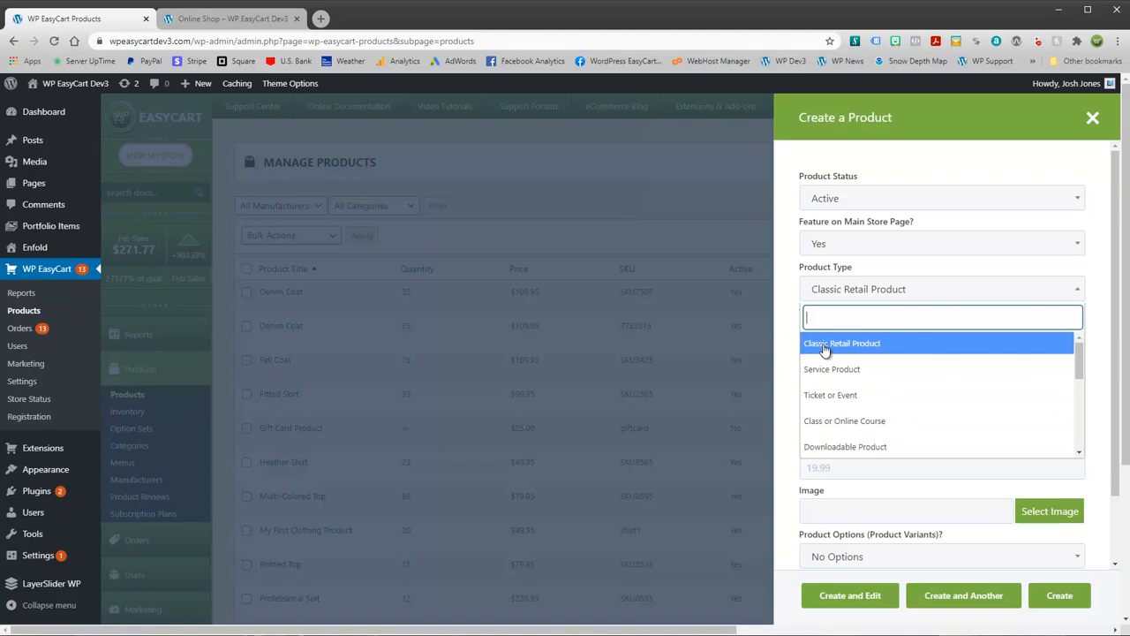
pyautogui.click(858, 448)
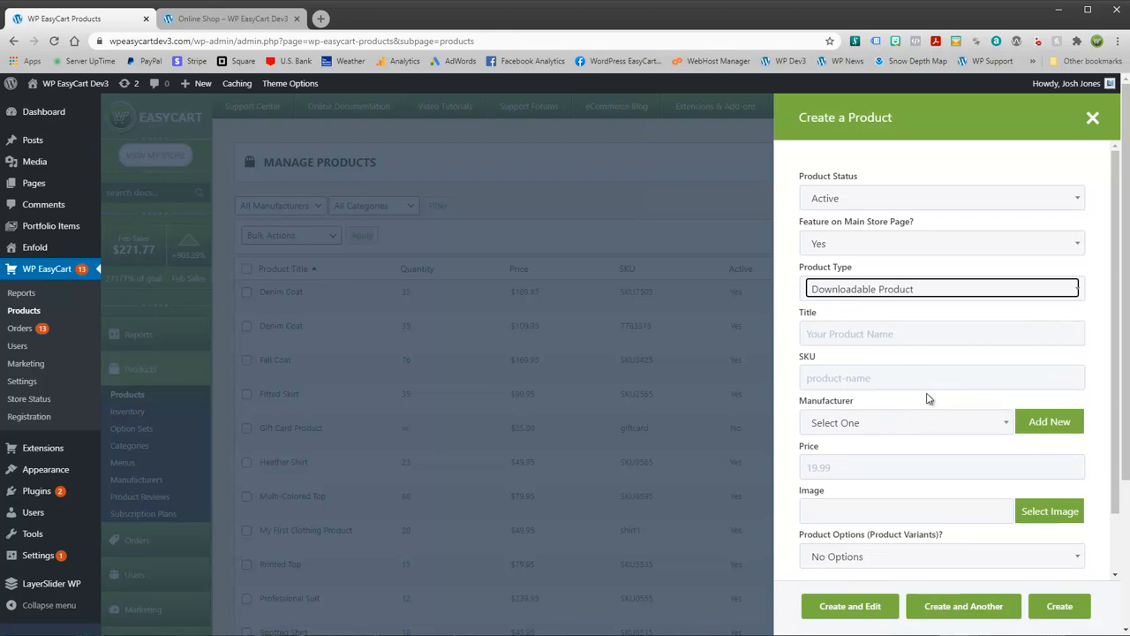
pyautogui.click(875, 333)
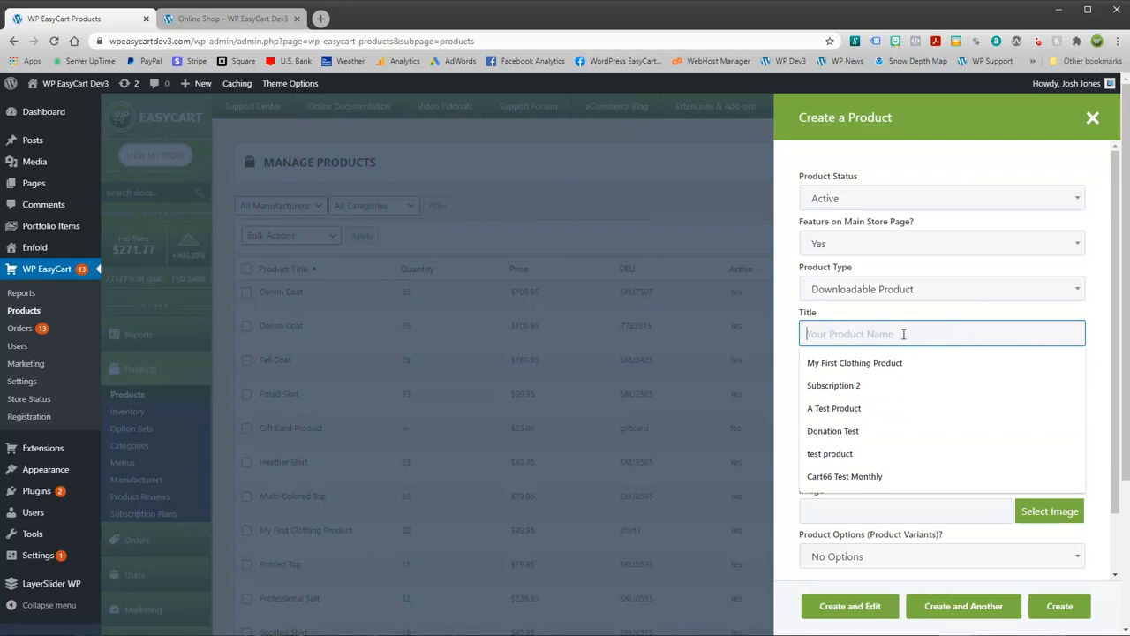
# Step: Enter title 'My Custom Download', SKU 'download', manufacturer WP EasyCart and price 19.95
pyautogui.write('My ')
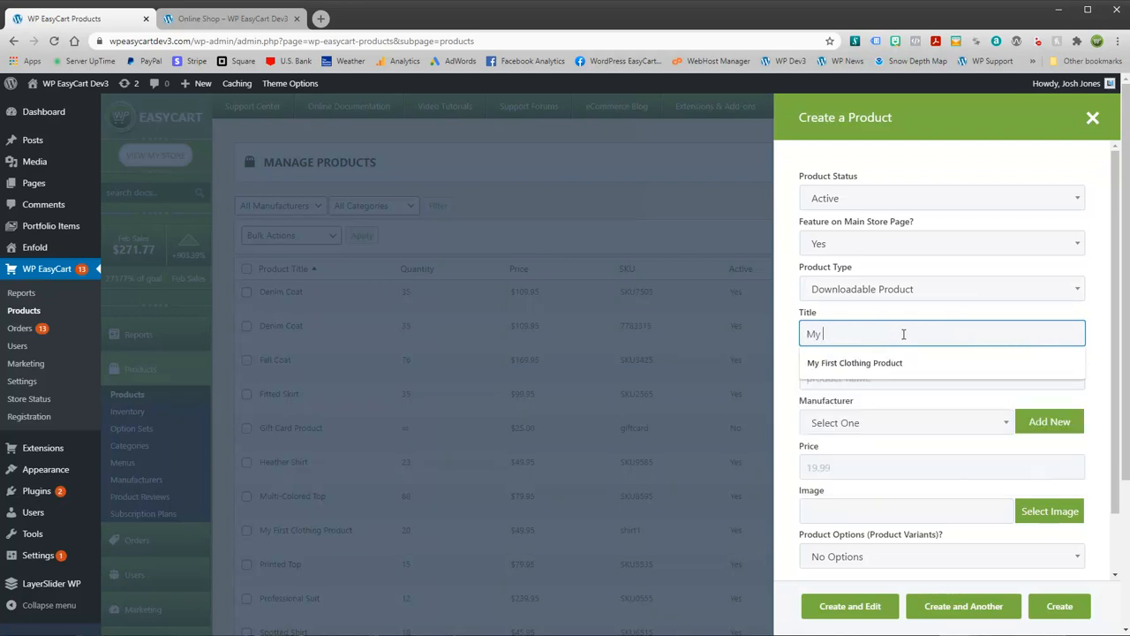
pyautogui.write(' Custom ')
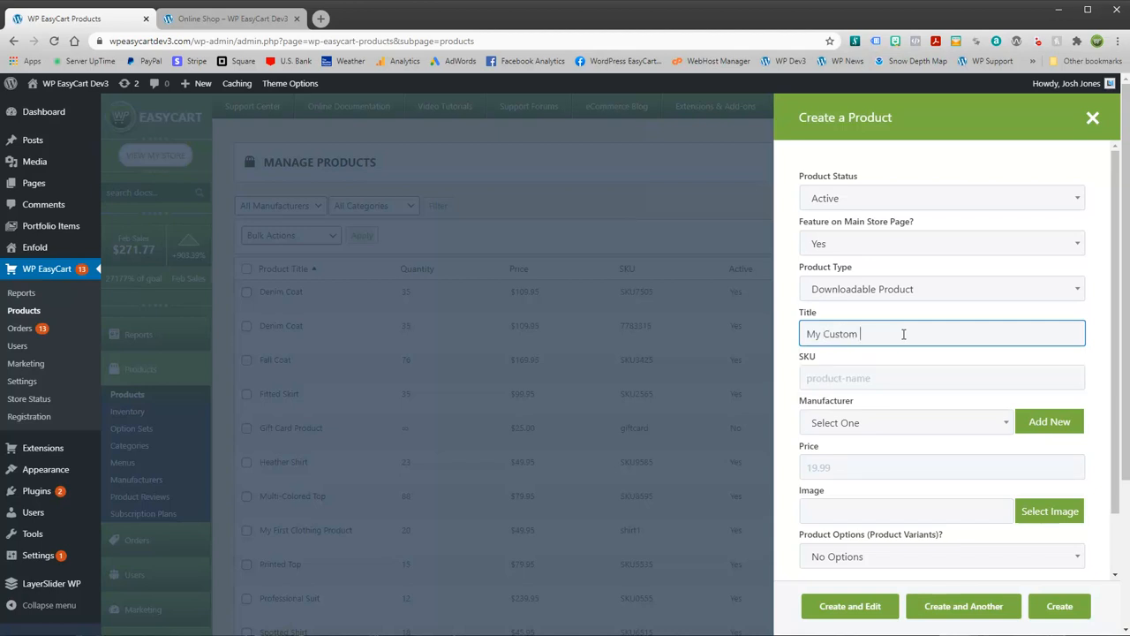
pyautogui.write('Download')
pyautogui.press('Tab')
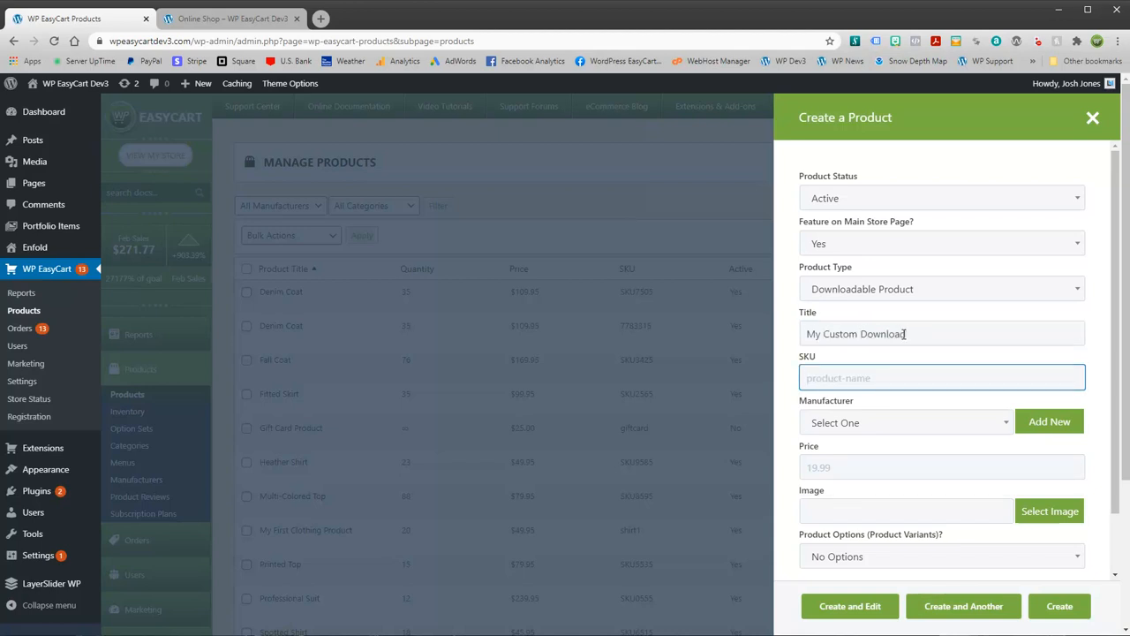
pyautogui.write('download')
pyautogui.press('Tab')
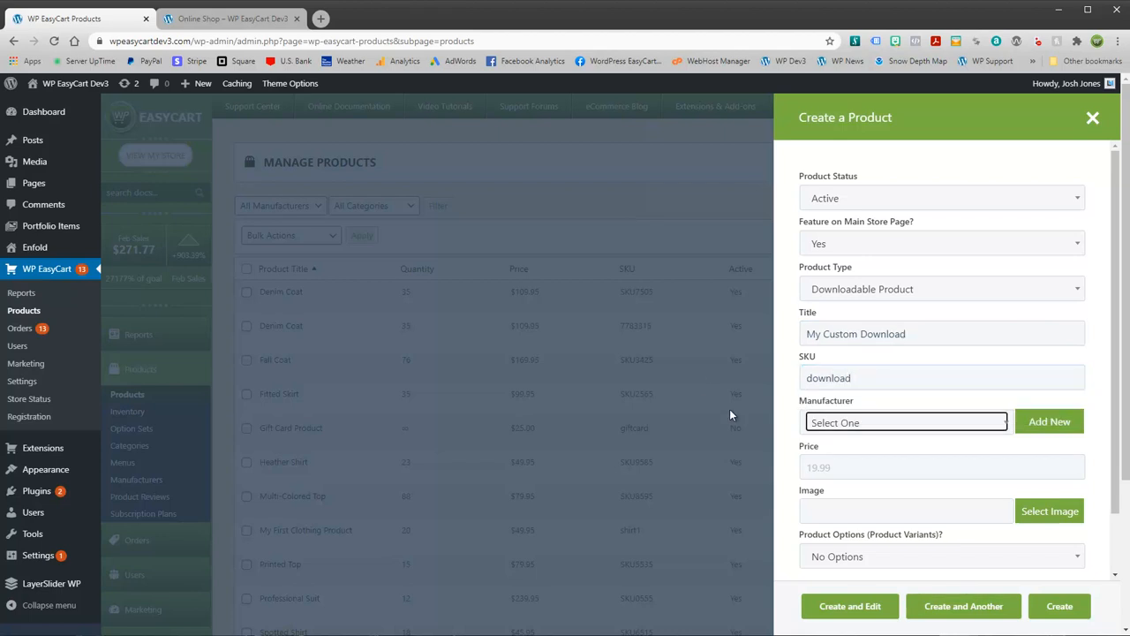
pyautogui.click(931, 421)
pyautogui.click(879, 529)
pyautogui.click(835, 470)
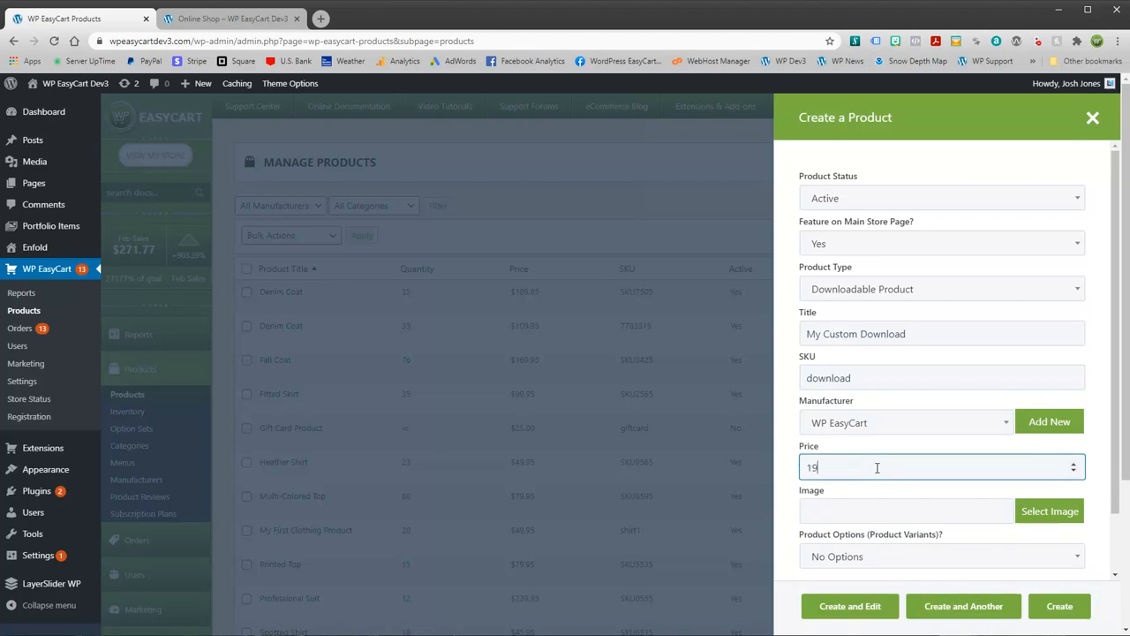
pyautogui.click(1034, 512)
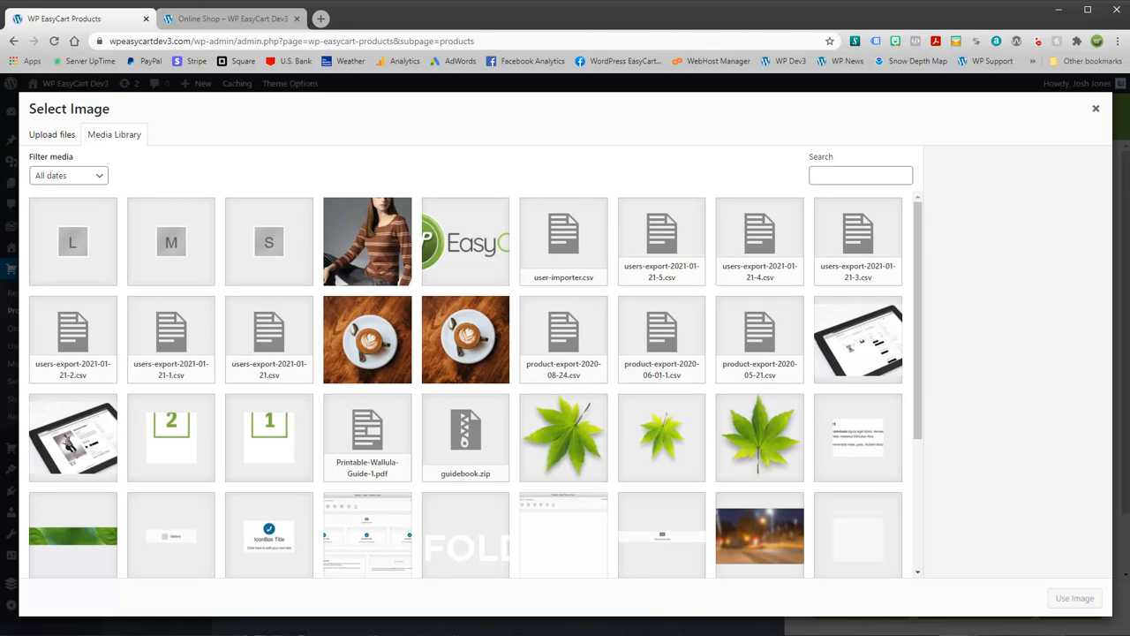
# Step: Upload the sell-like-a-pro image as the product image, then create the product and open its edit page
pyautogui.click(209, 635)
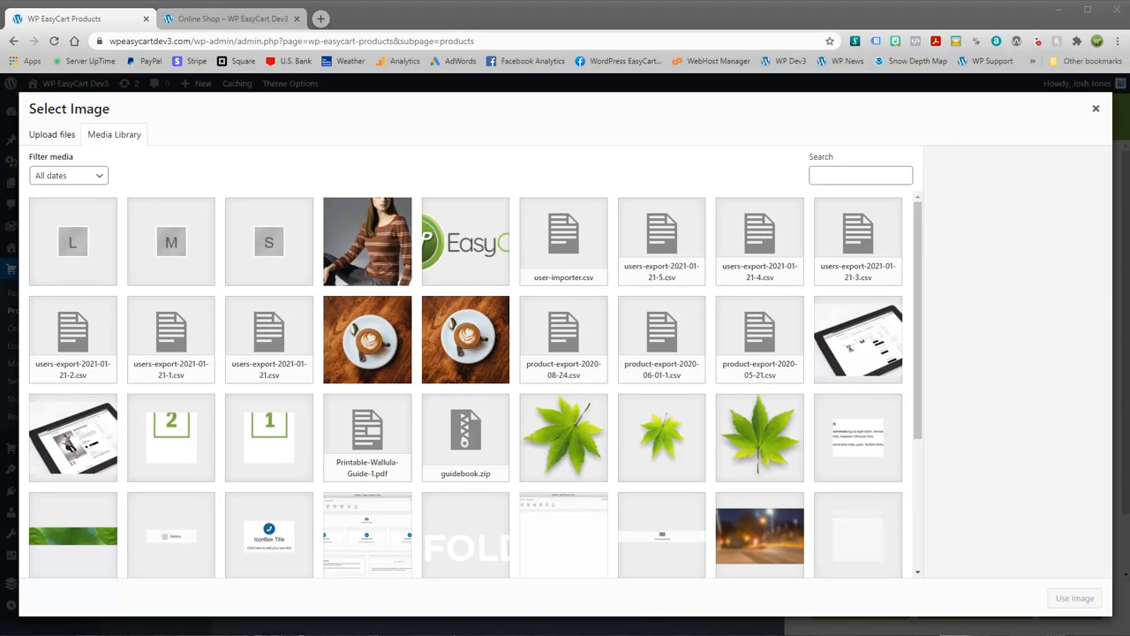
pyautogui.moveTo(0, 273); pyautogui.dragTo(95, 268)
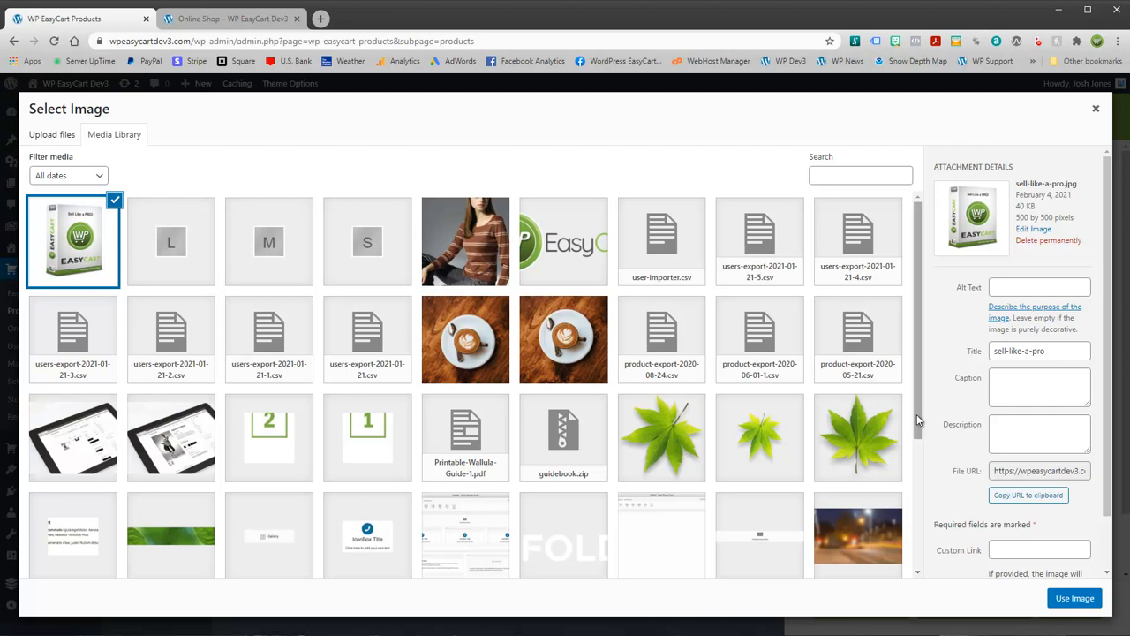
pyautogui.click(1075, 599)
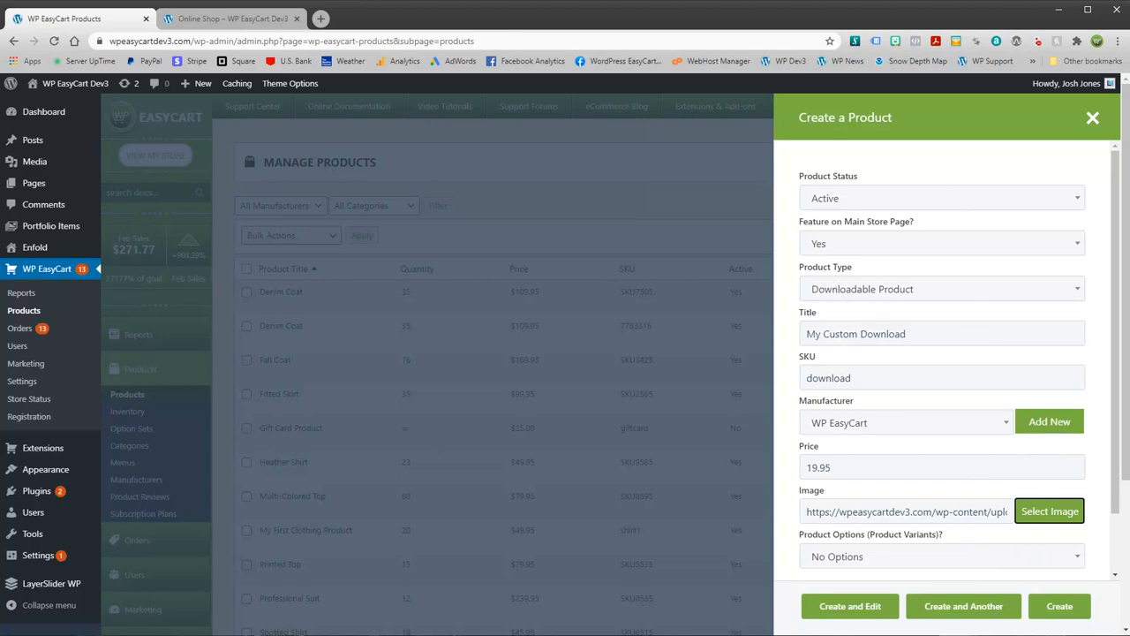
pyautogui.click(865, 609)
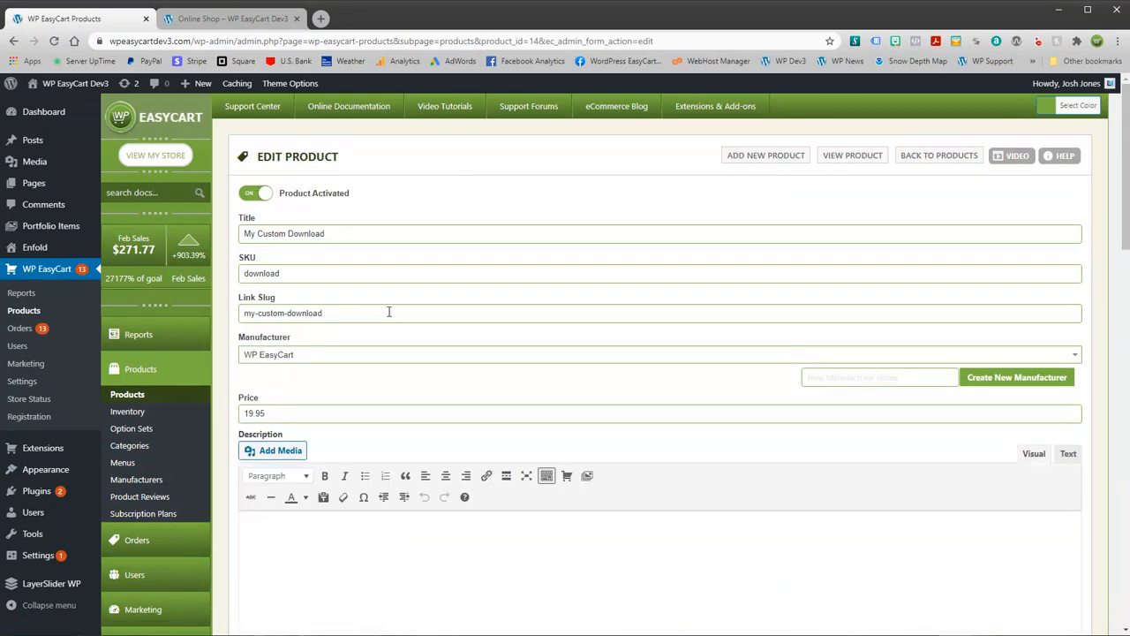
# Step: Enter the description 'This is my download....' and check Image 1 under Product Images
pyautogui.scroll(-3, 389, 319)
pyautogui.scroll(3, 389, 321)
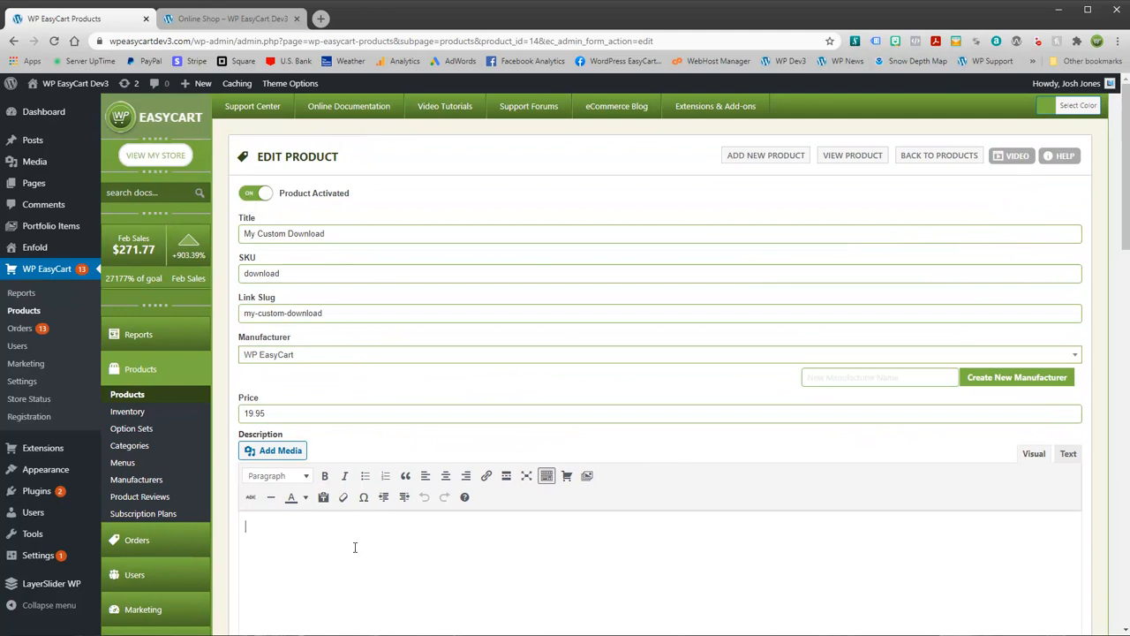
pyautogui.write('Thi')
pyautogui.scroll(-3, 376, 530)
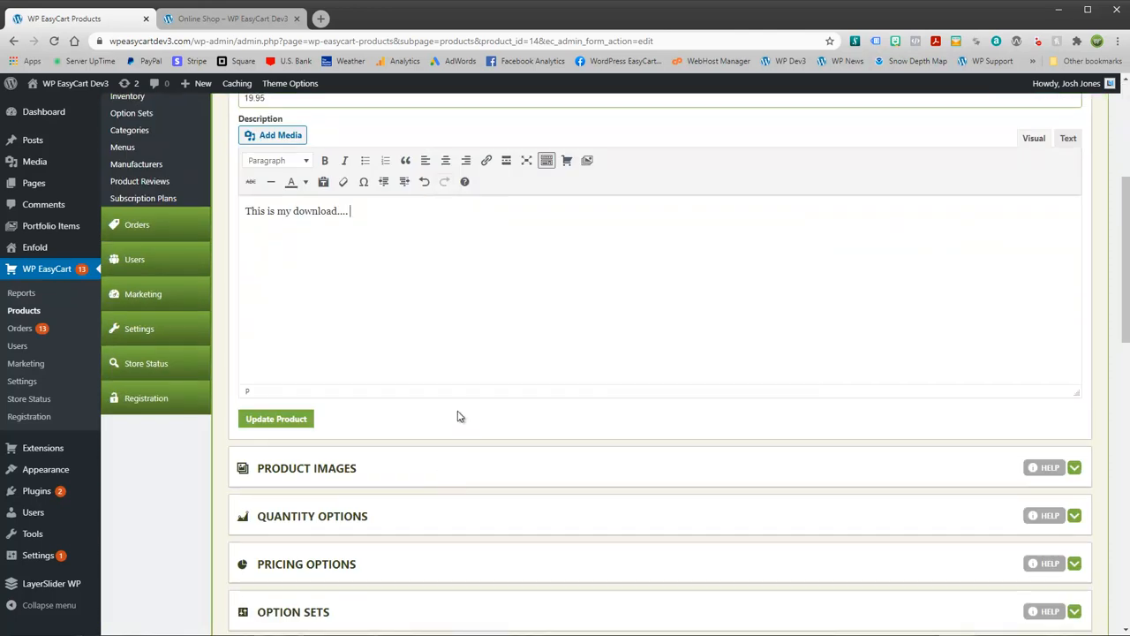
pyautogui.scroll(-2, 454, 423)
pyautogui.click(381, 349)
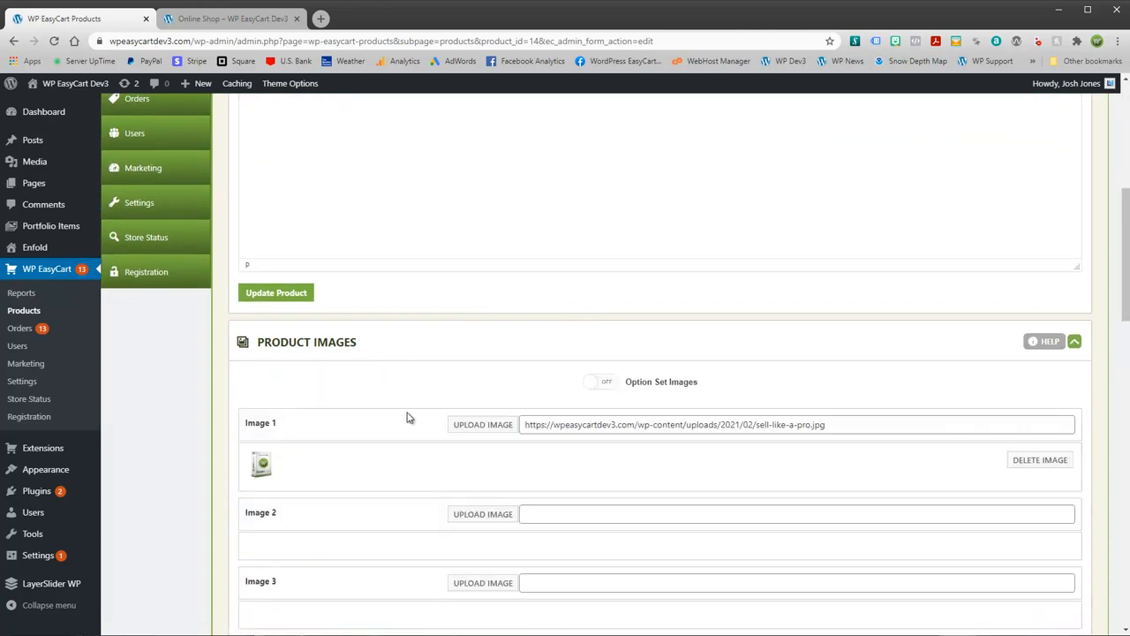
pyautogui.click(422, 344)
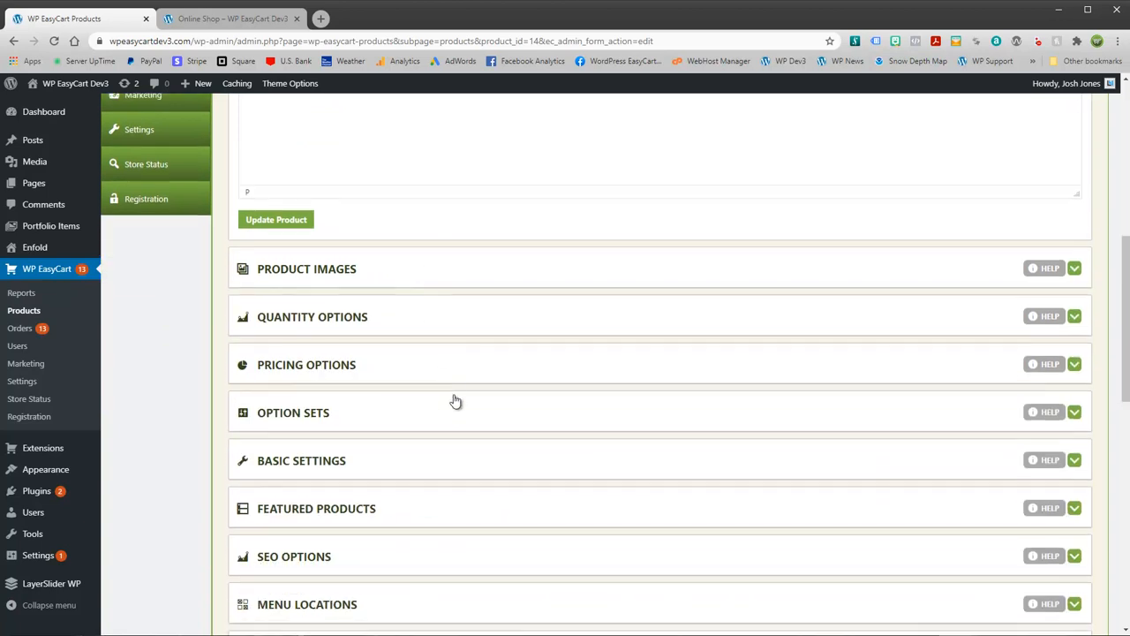
# Step: Review the Basic Settings, Packaging Options and Shipping Options panels, folding each away
pyautogui.scroll(-2, 424, 291)
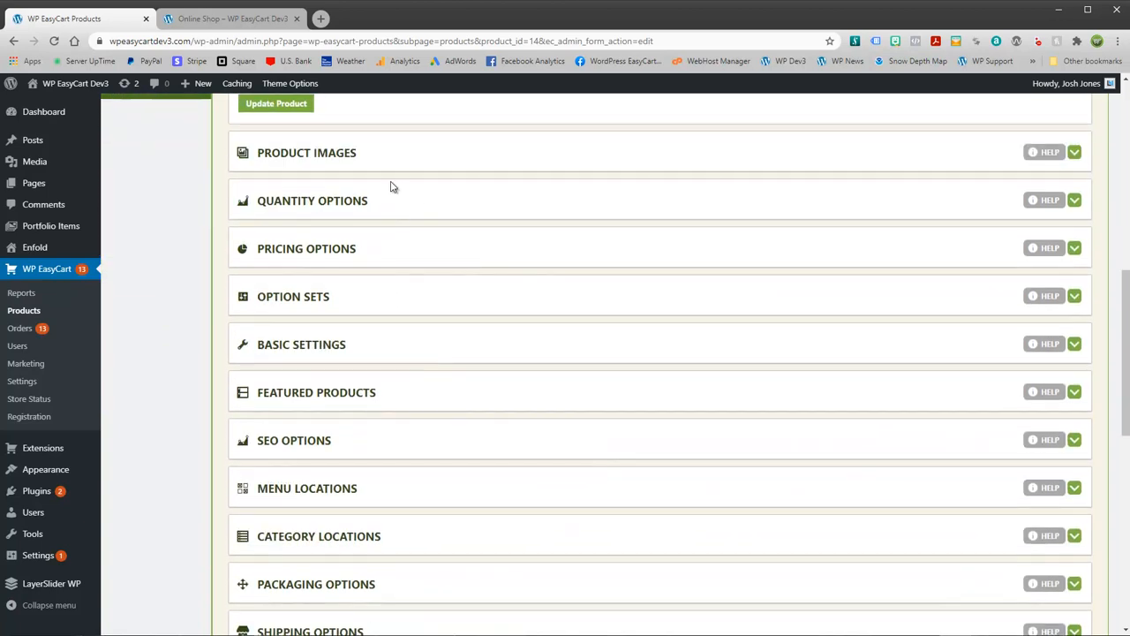
pyautogui.click(391, 345)
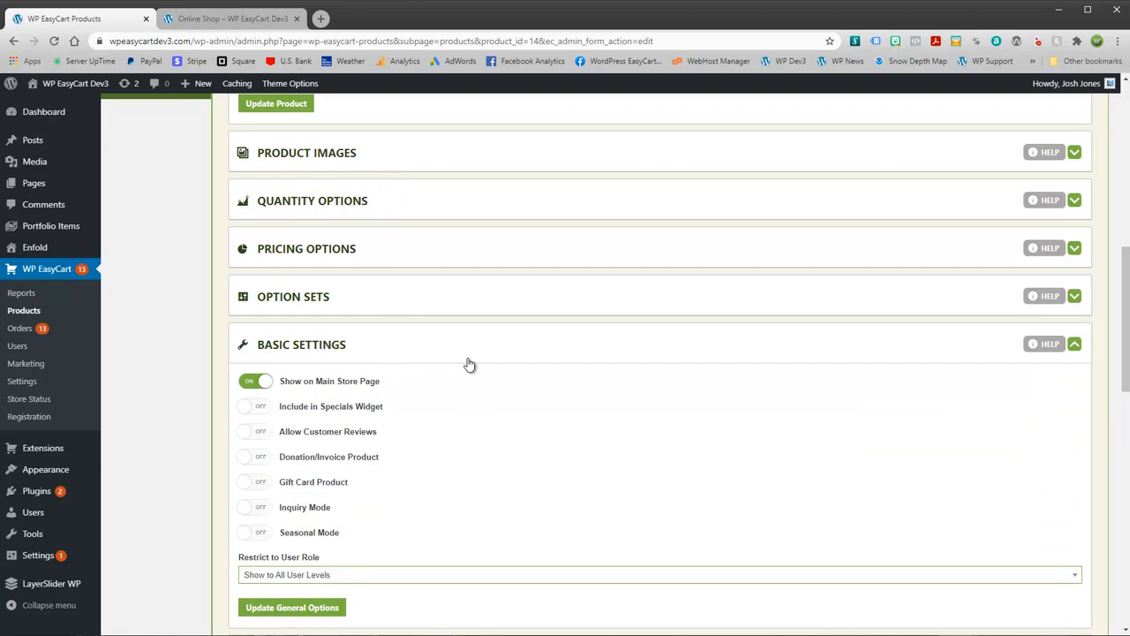
pyautogui.click(437, 355)
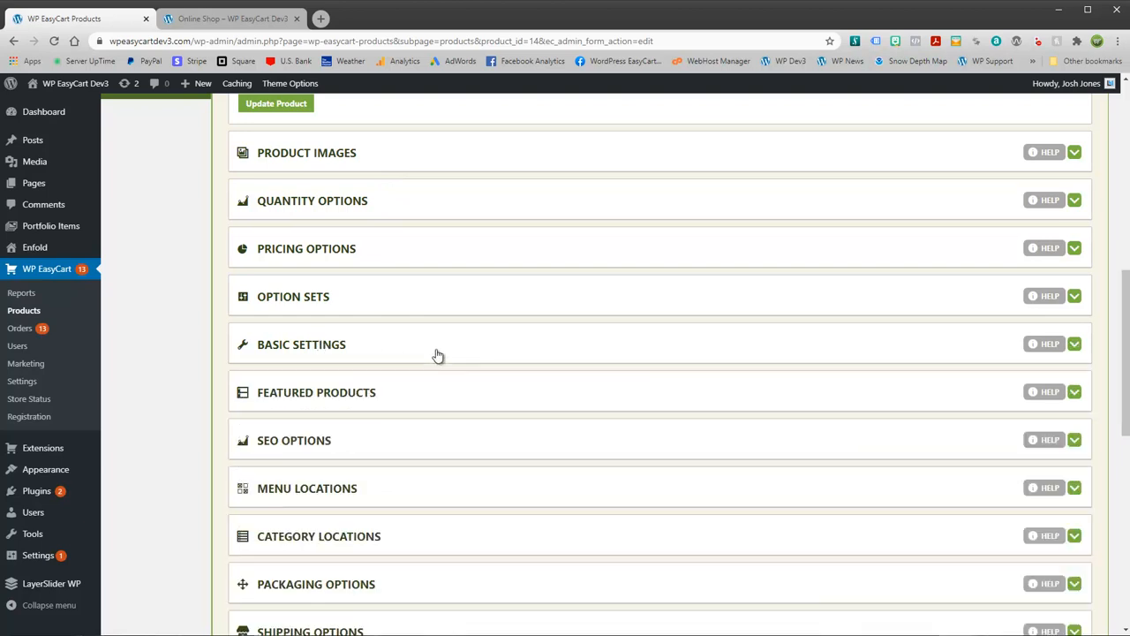
pyautogui.scroll(-2, 441, 353)
pyautogui.scroll(-2, 448, 352)
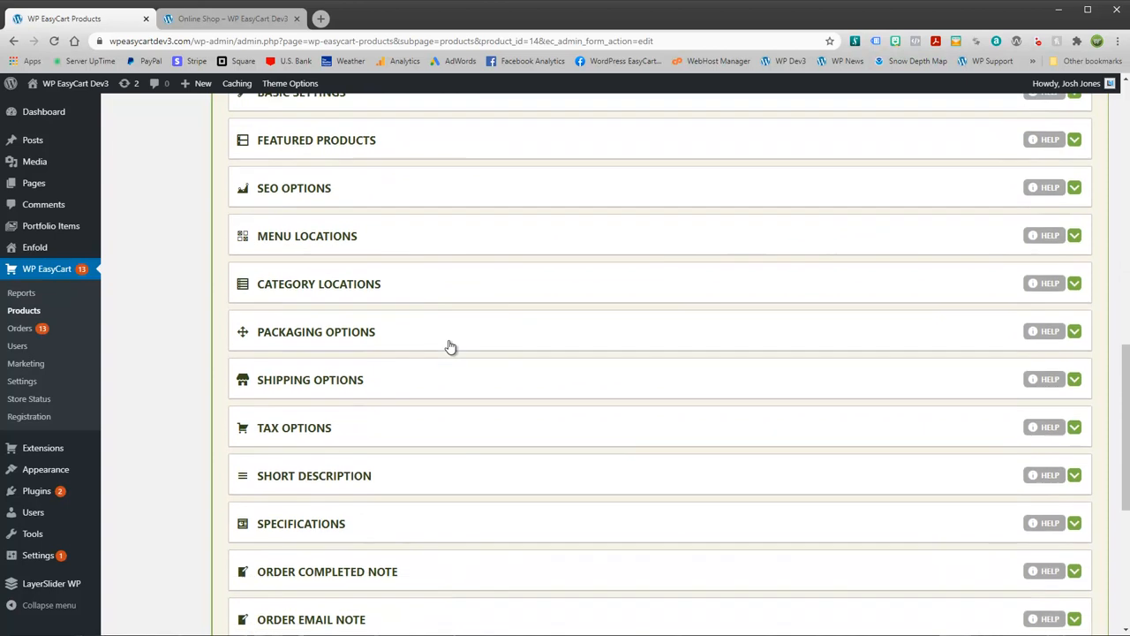
pyautogui.click(409, 277)
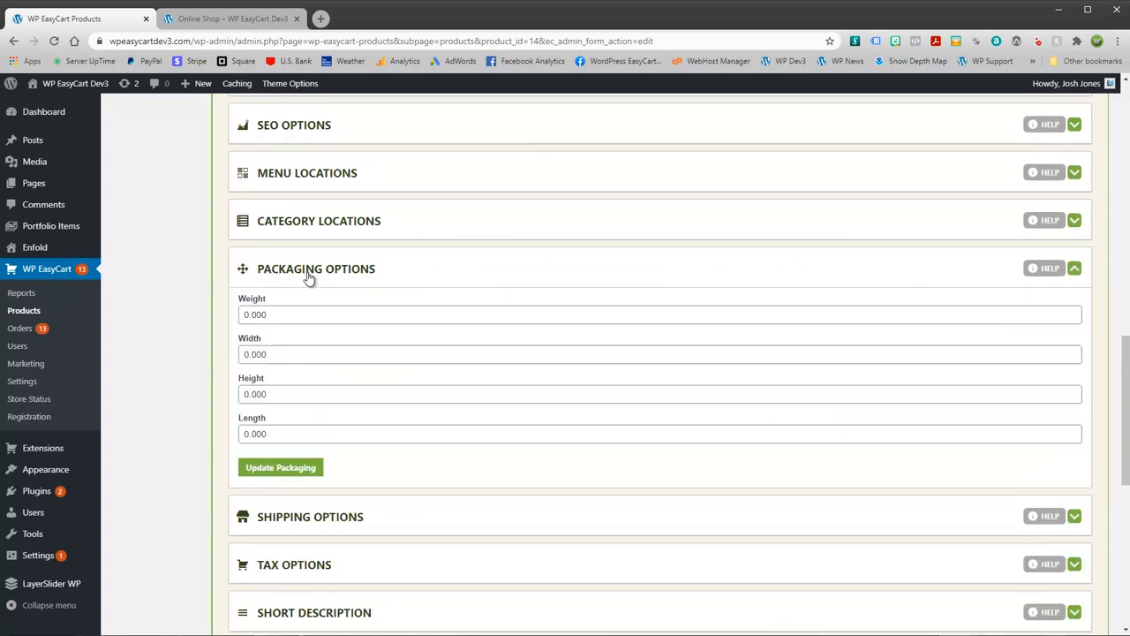
pyautogui.click(384, 271)
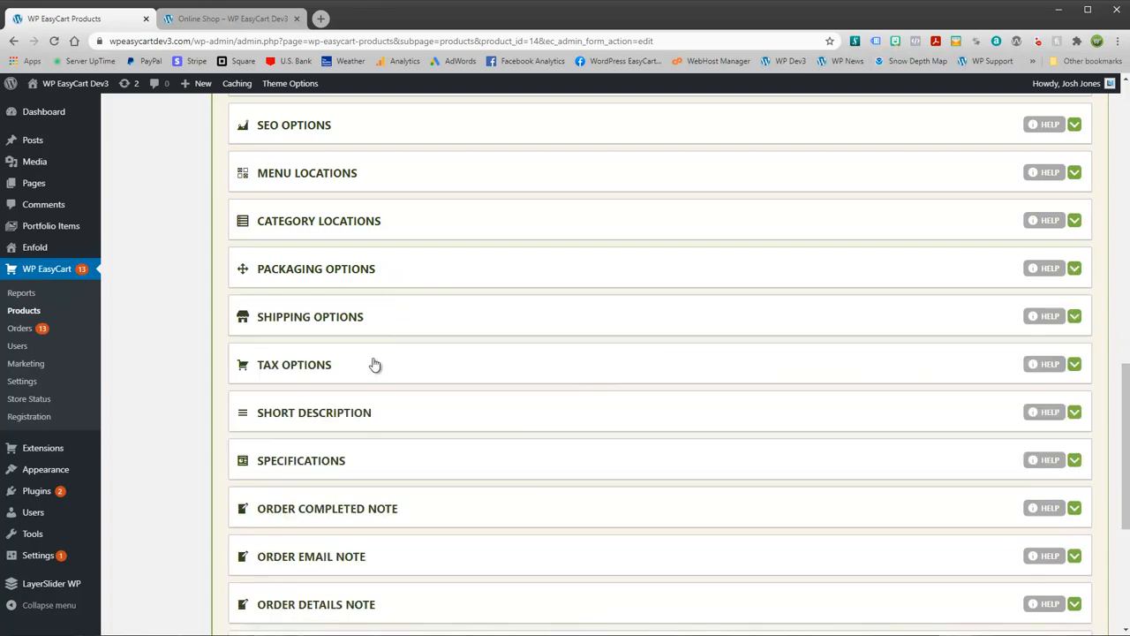
pyautogui.click(419, 325)
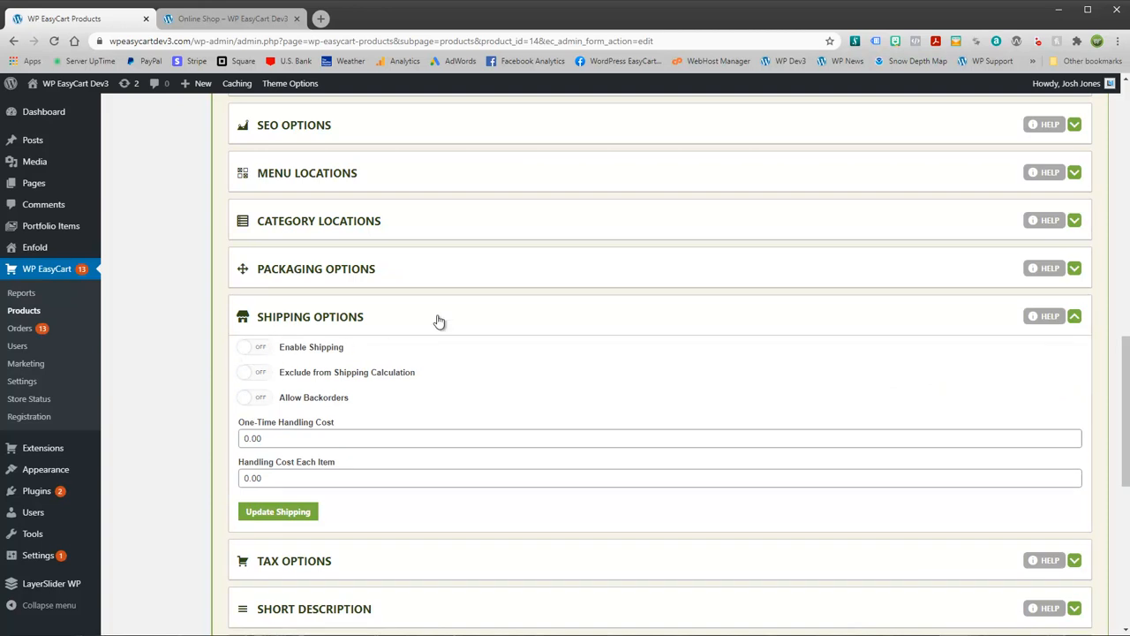
pyautogui.click(465, 325)
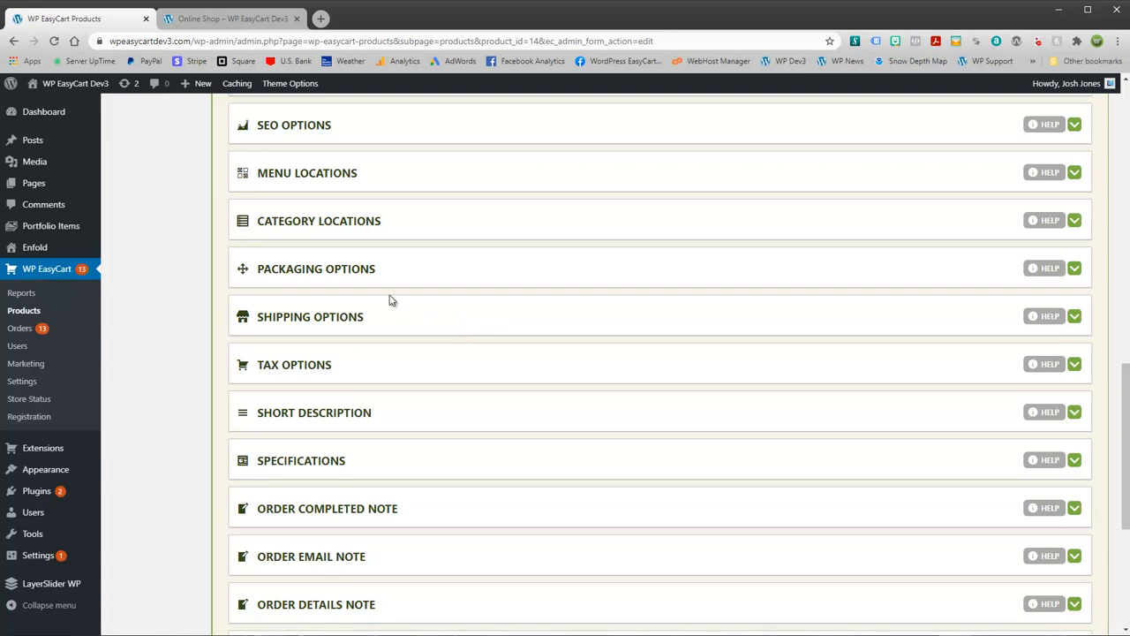
# Step: Turn on Product is Taxable in Tax Options, leaving VAT off and TIC 00000
pyautogui.click(362, 372)
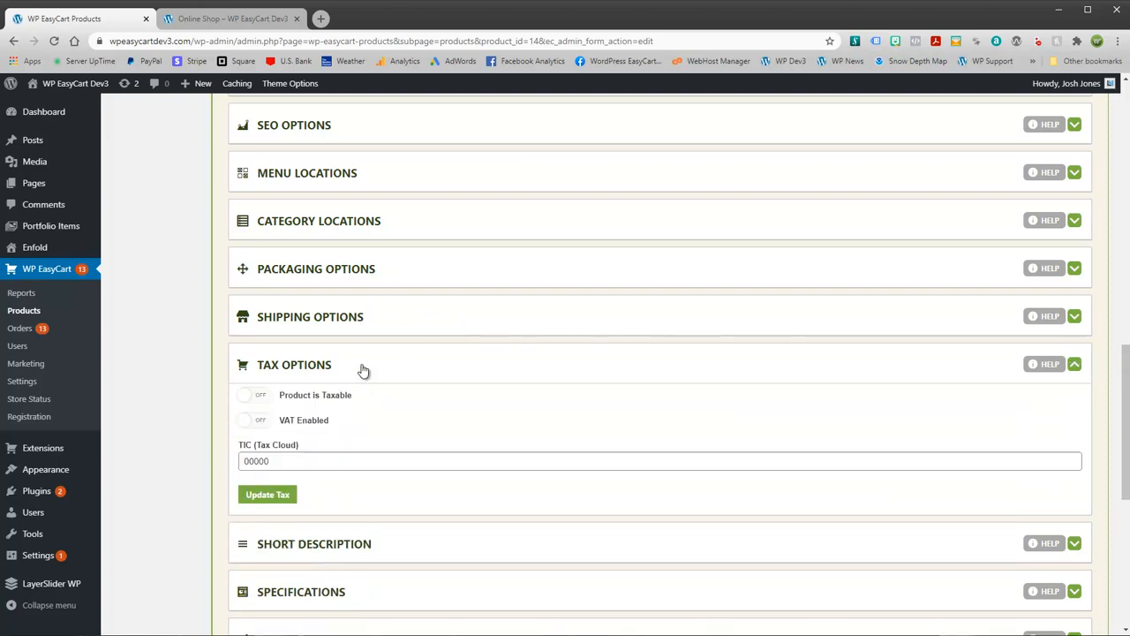
pyautogui.click(259, 399)
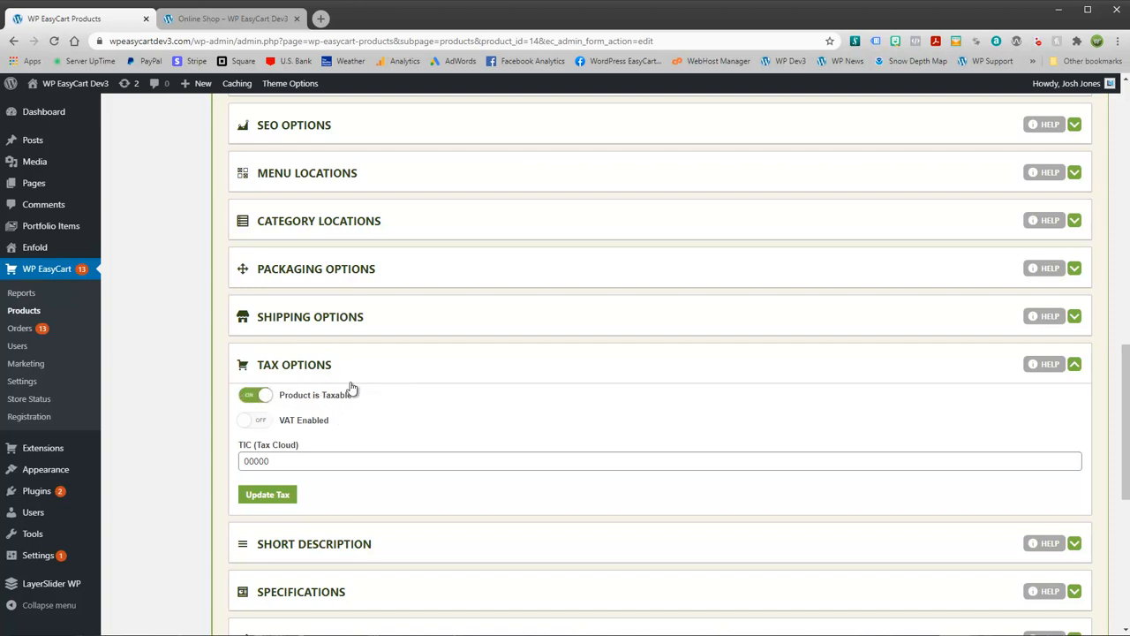
pyautogui.click(385, 376)
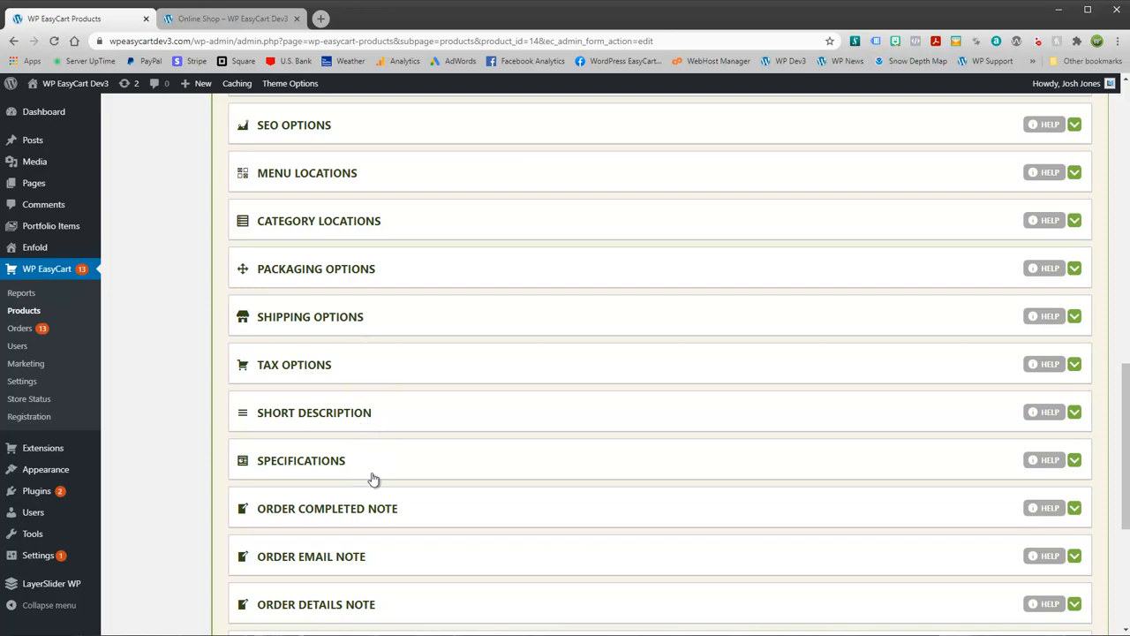
pyautogui.scroll(-2, 351, 539)
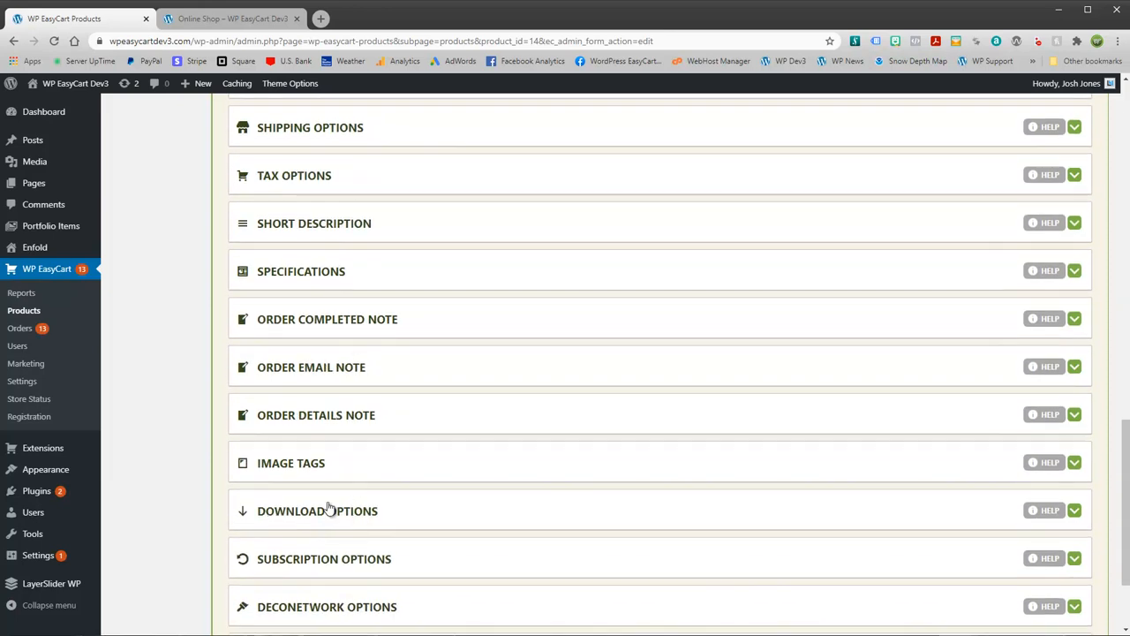
# Step: Expand Download Options, toggle Download Product off and back on, and check the download locations
pyautogui.click(338, 512)
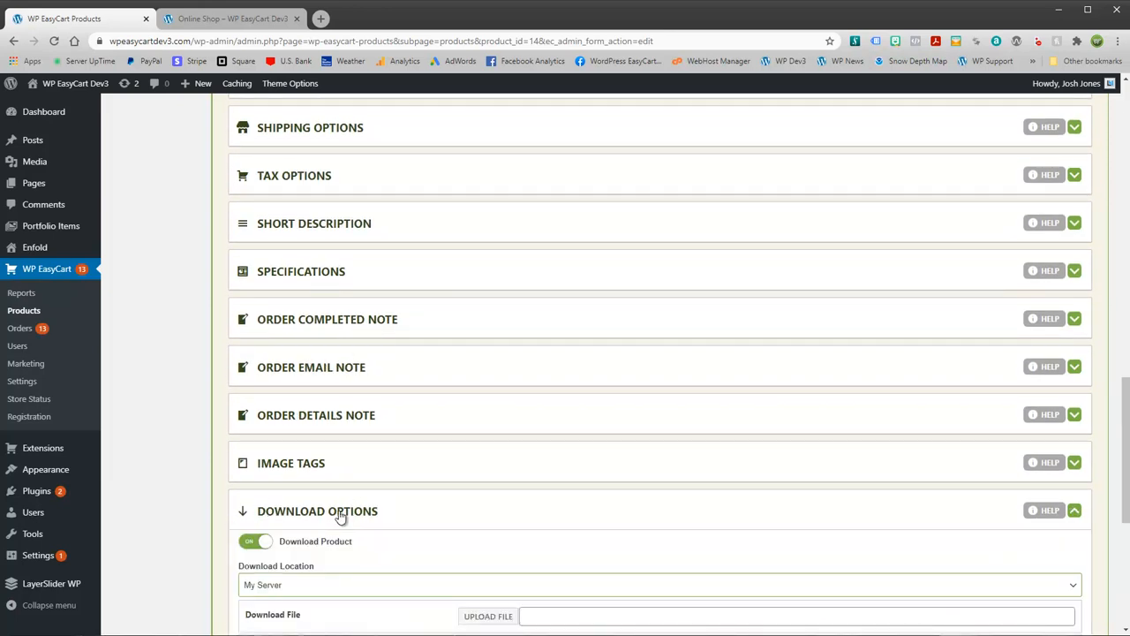
pyautogui.scroll(-3, 444, 503)
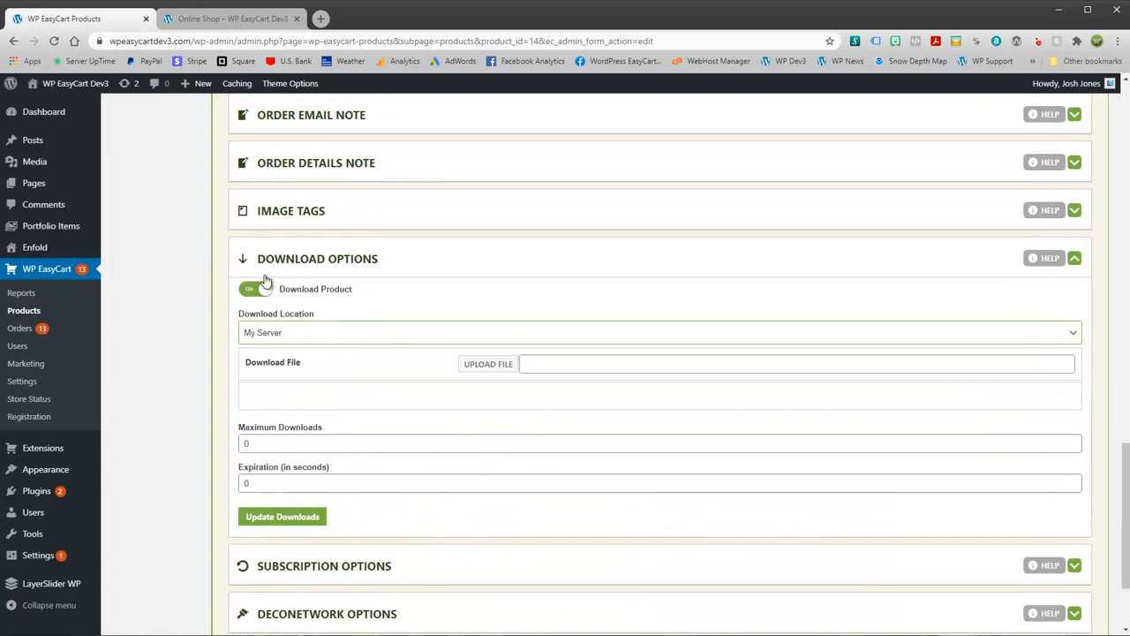
pyautogui.click(252, 292)
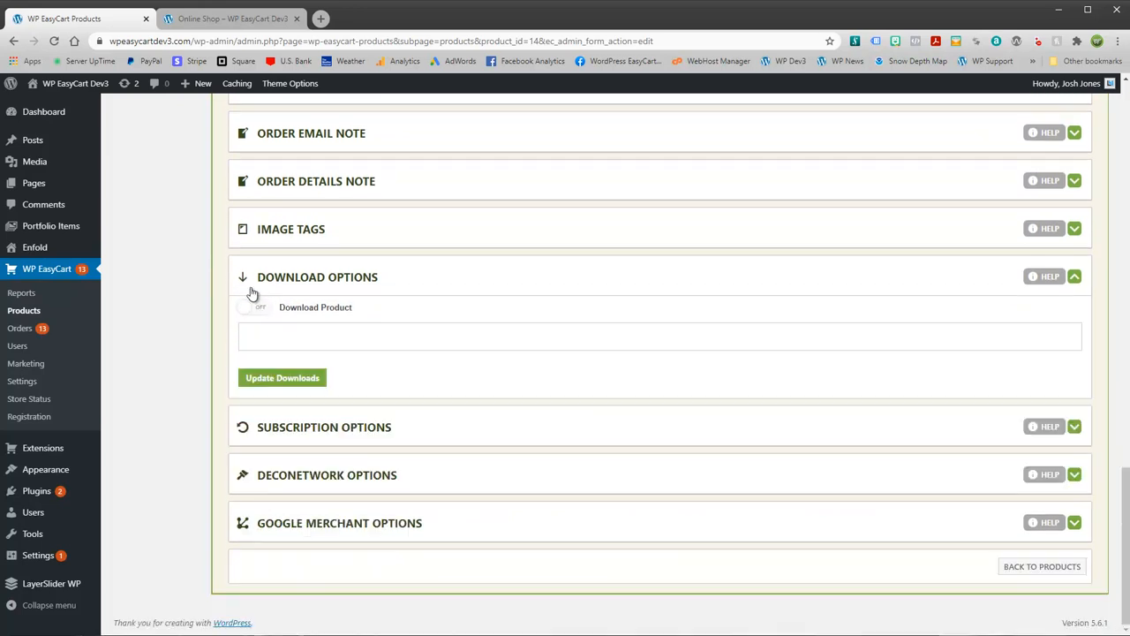
pyautogui.click(254, 307)
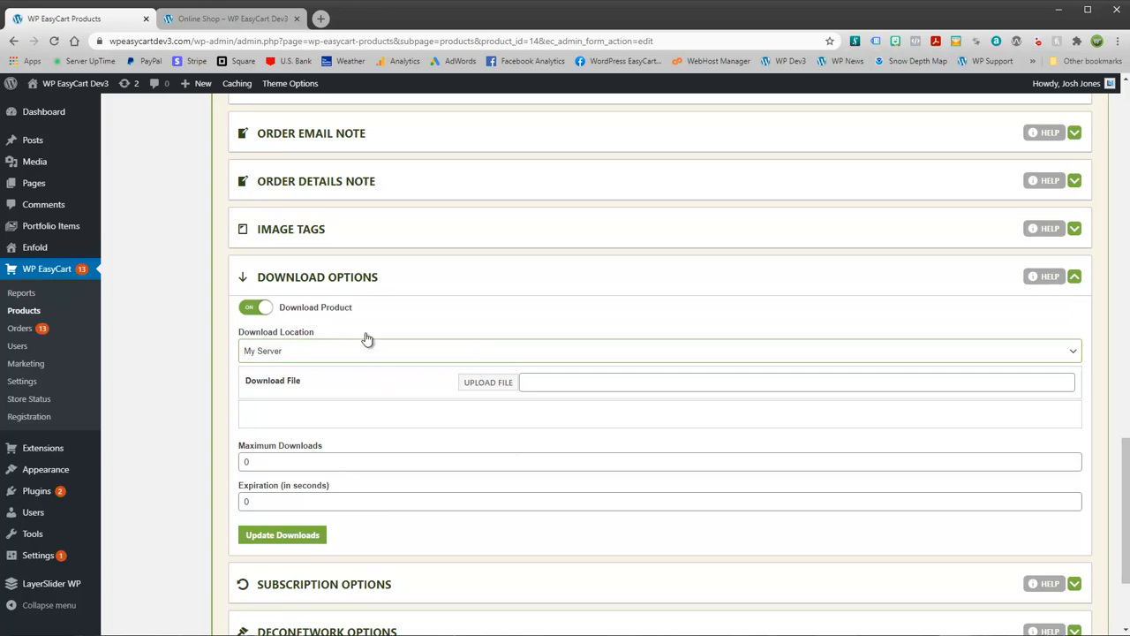
pyautogui.click(309, 354)
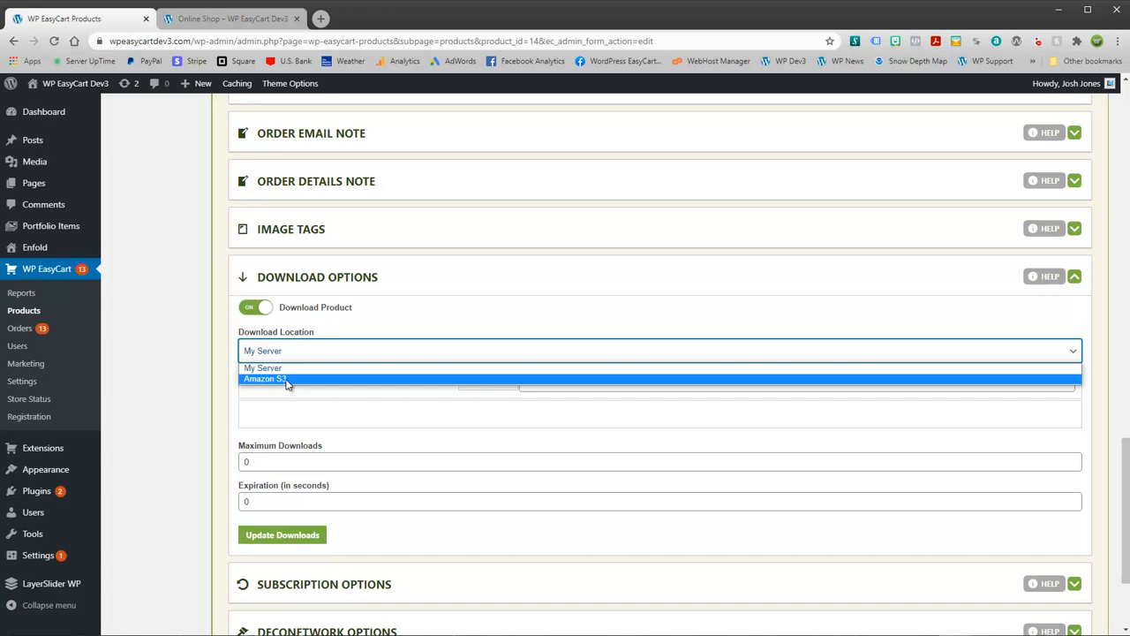
pyautogui.click(290, 368)
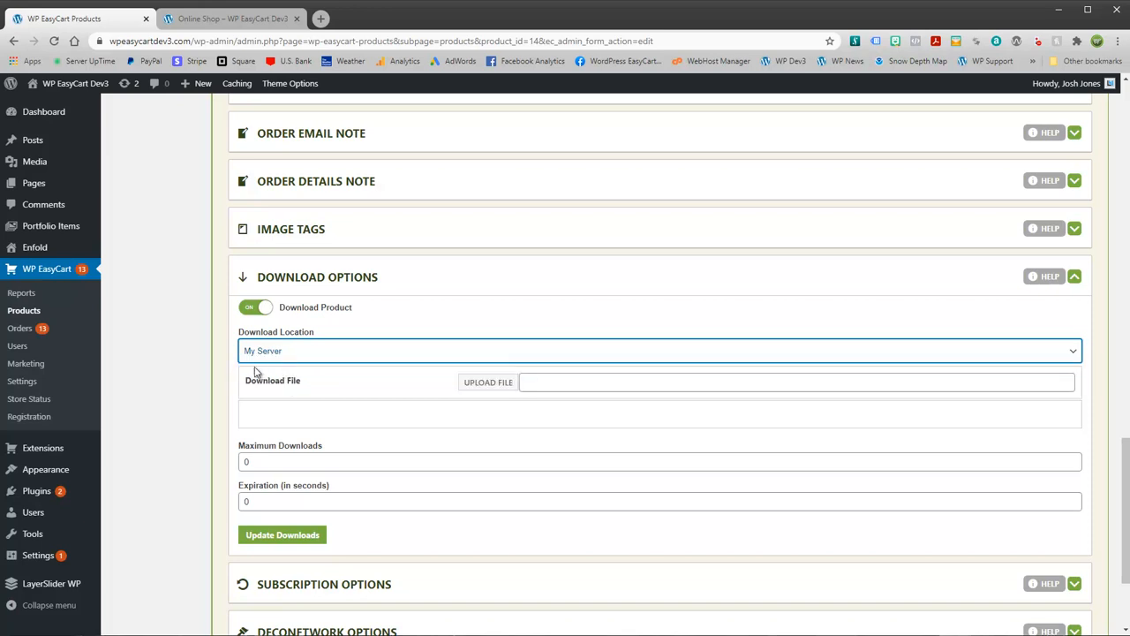
# Step: Upload my-custom-download.zip (31 KB) into the Select File library
pyautogui.click(480, 389)
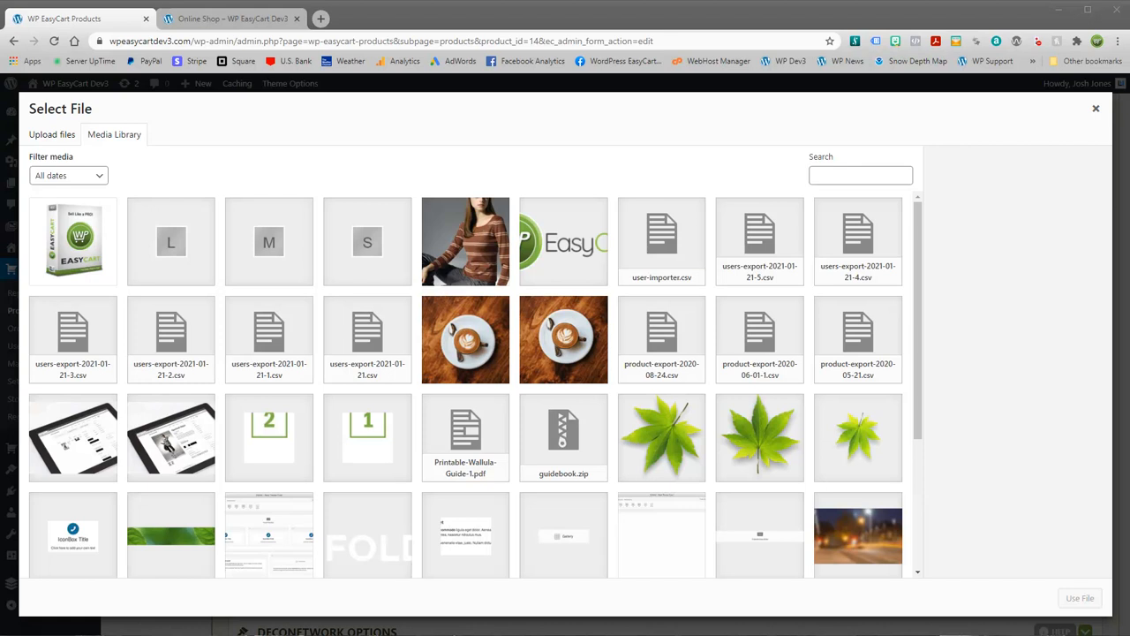
pyautogui.moveTo(2, 203); pyautogui.dragTo(150, 237)
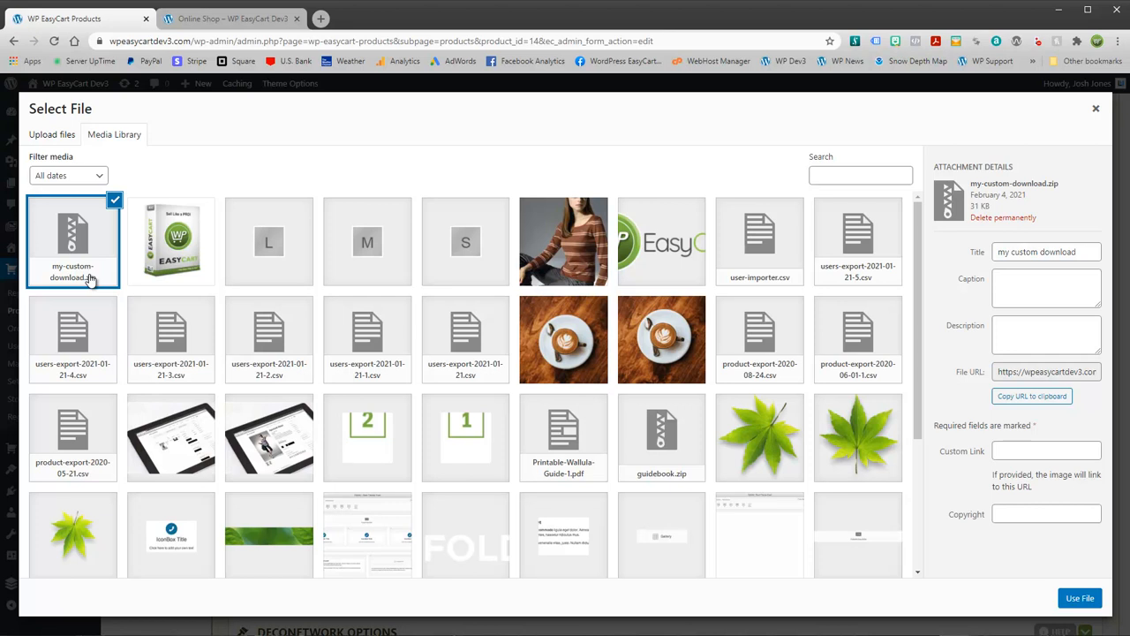
# Step: Attach my-custom-download.zip, set Maximum Downloads to 10 with Expiration 0, and update downloads
pyautogui.click(1073, 599)
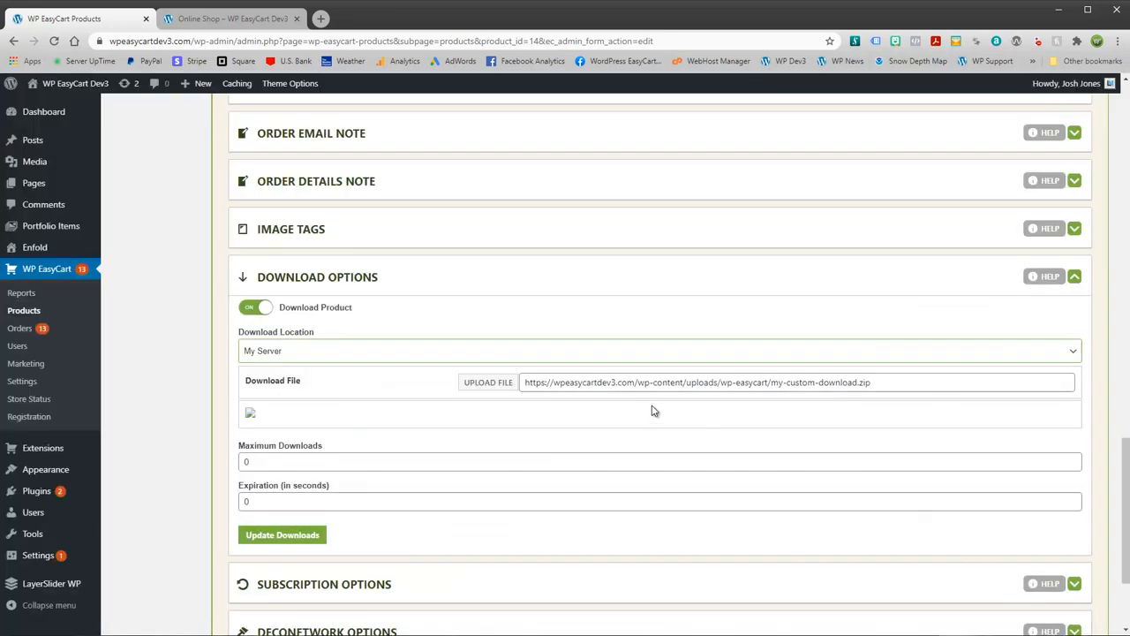
pyautogui.doubleClick(283, 458)
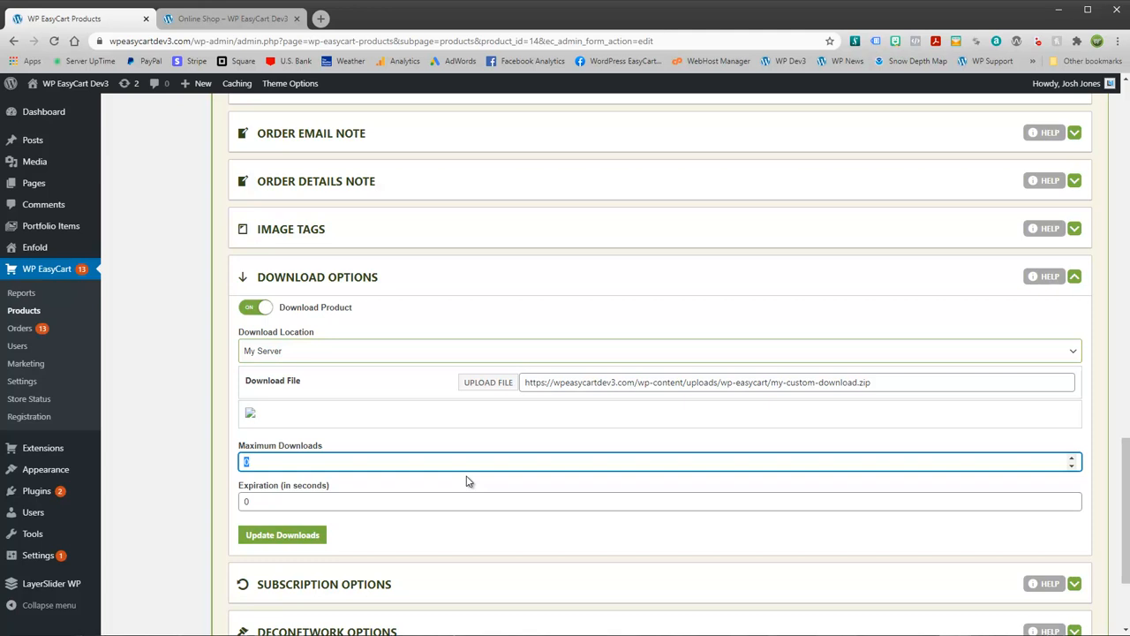
pyautogui.write('10')
pyautogui.press('Tab')
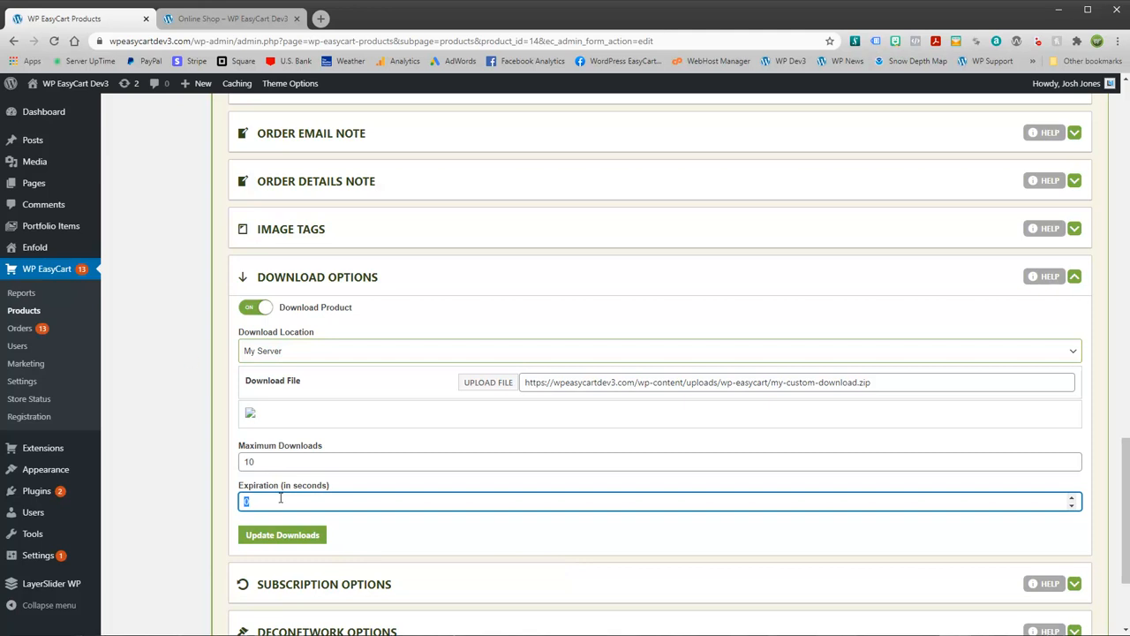
pyautogui.click(278, 461)
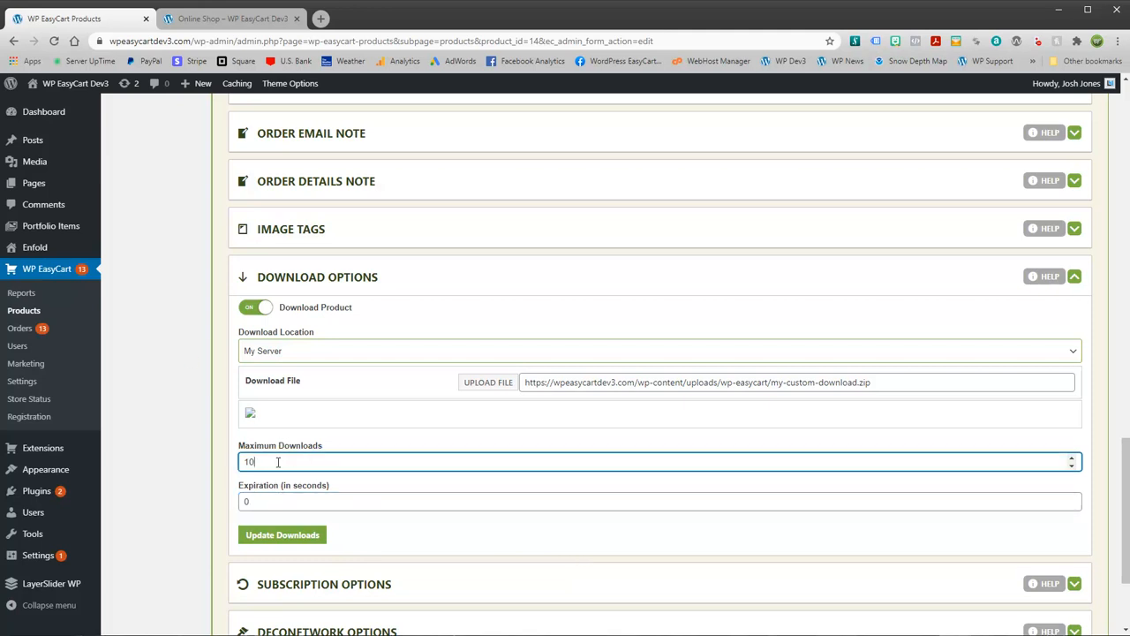
pyautogui.click(289, 537)
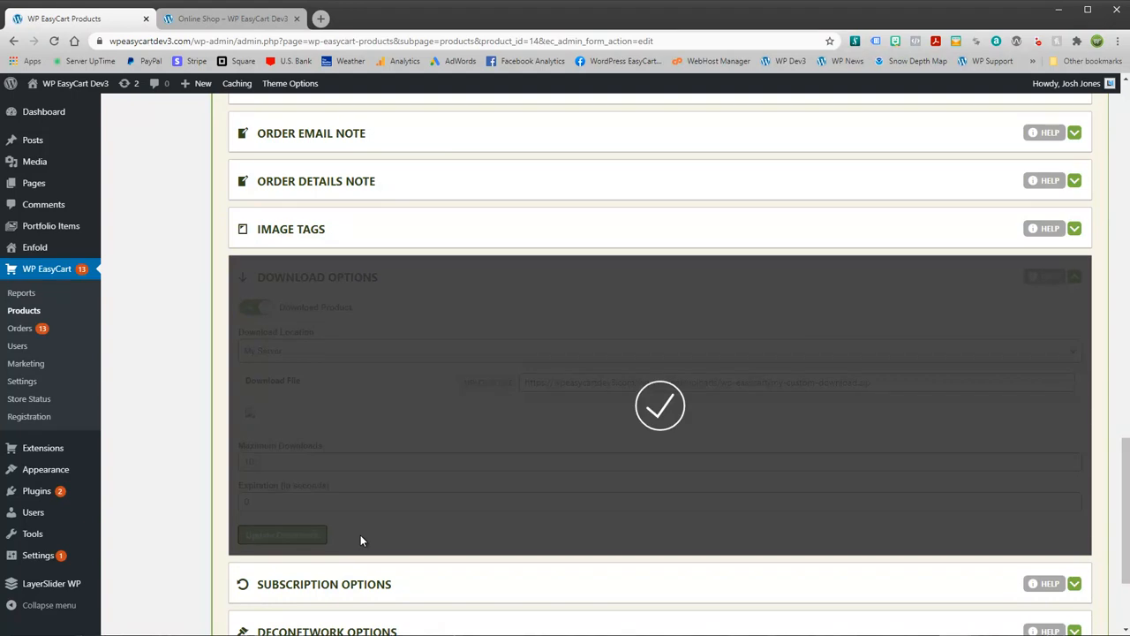
pyautogui.scroll(20, 414, 426)
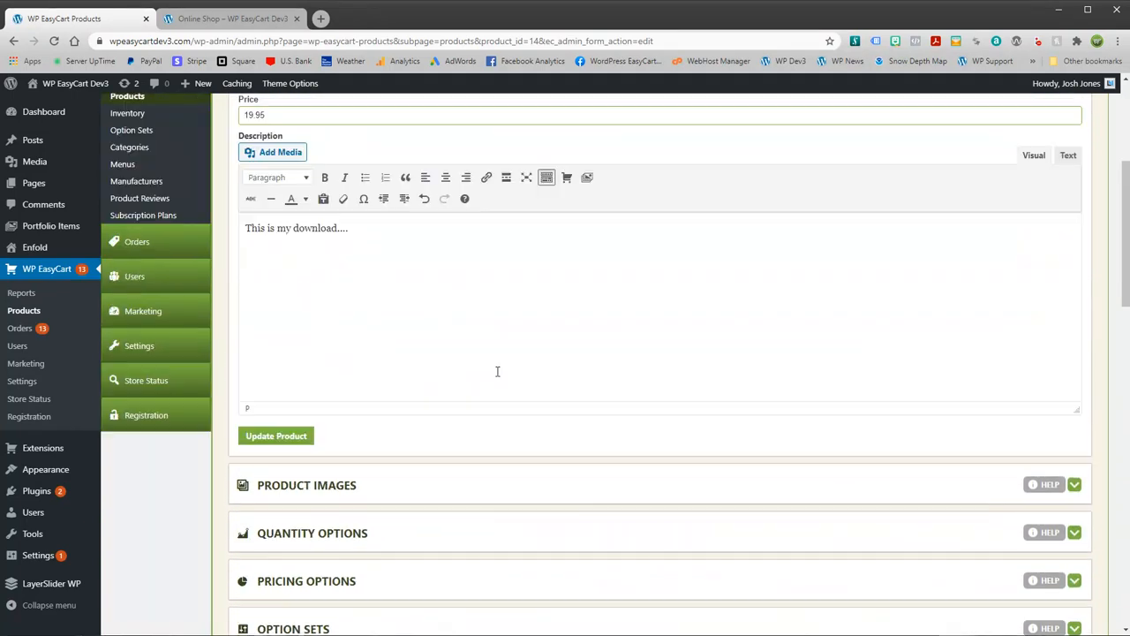
# Step: Reload the storefront, open My Custom Download and add it to the cart at $19.95
pyautogui.click(252, 18)
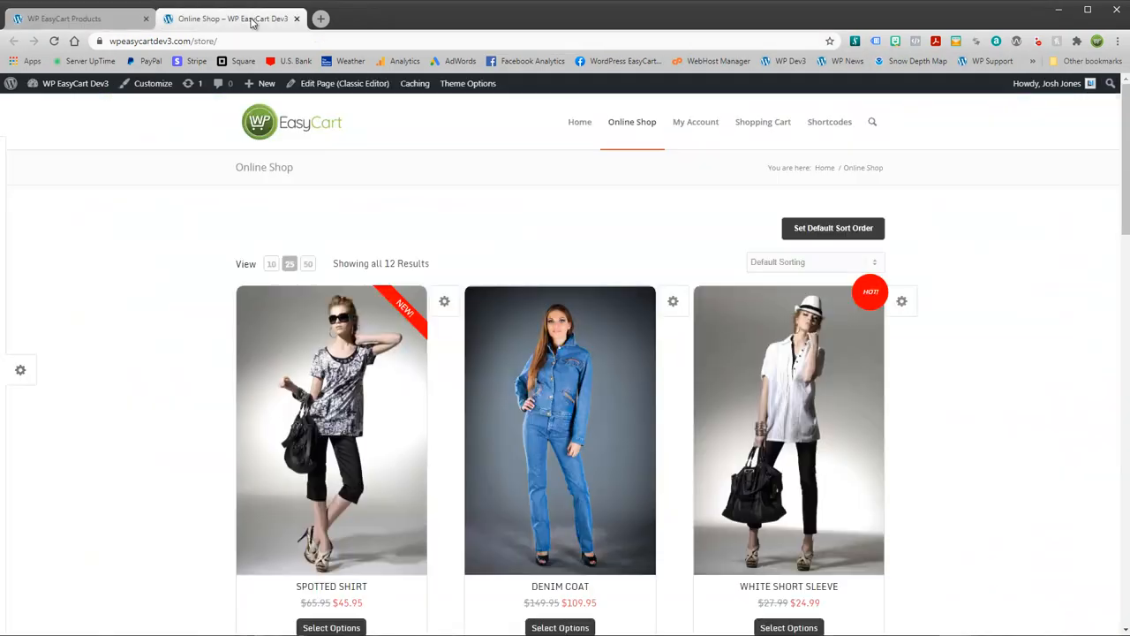
pyautogui.click(53, 41)
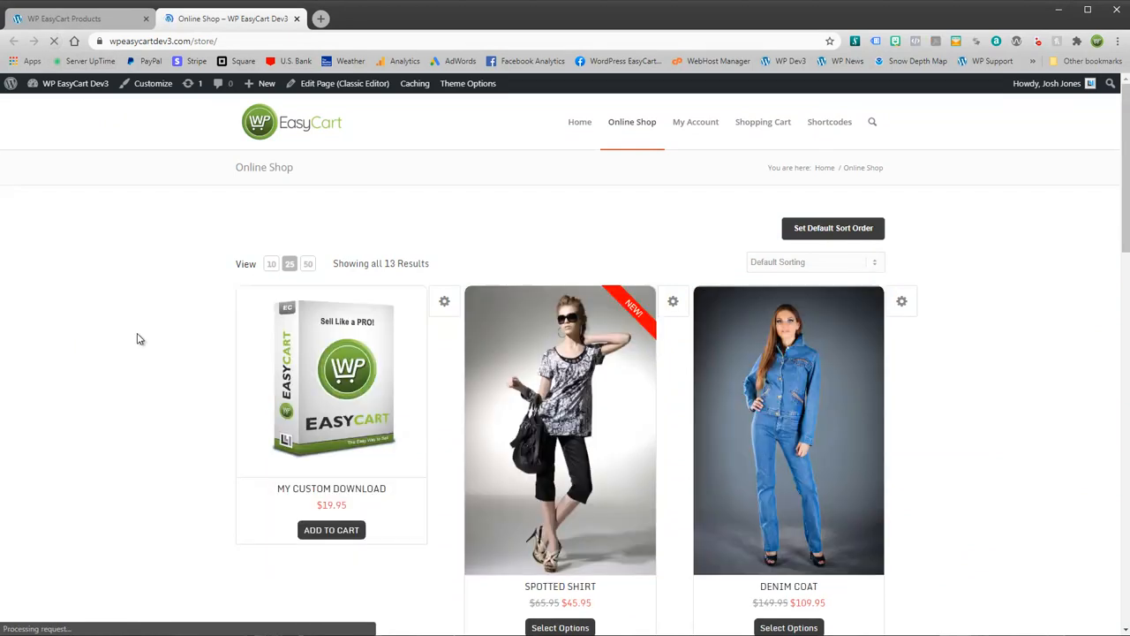
pyautogui.click(344, 530)
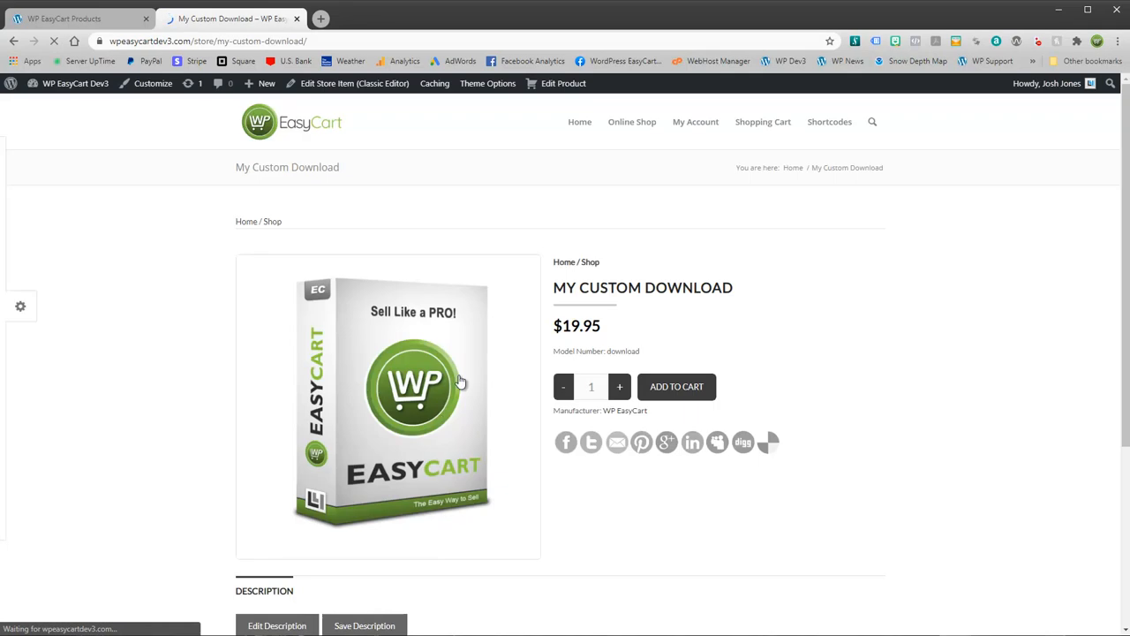
pyautogui.scroll(-2, 483, 399)
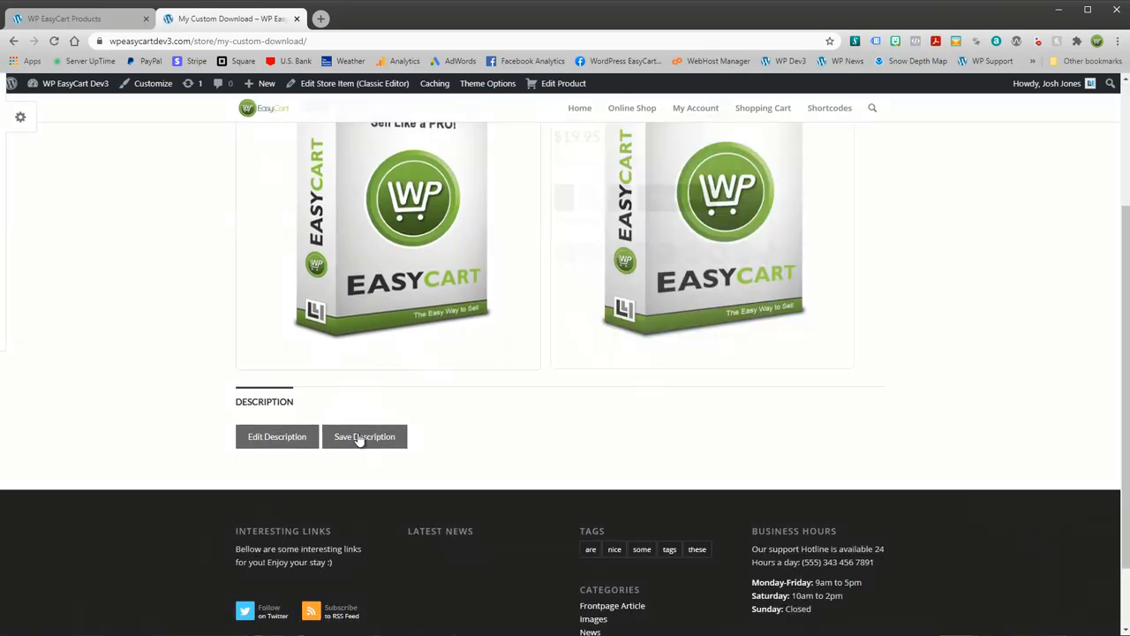
pyautogui.scroll(2, 549, 308)
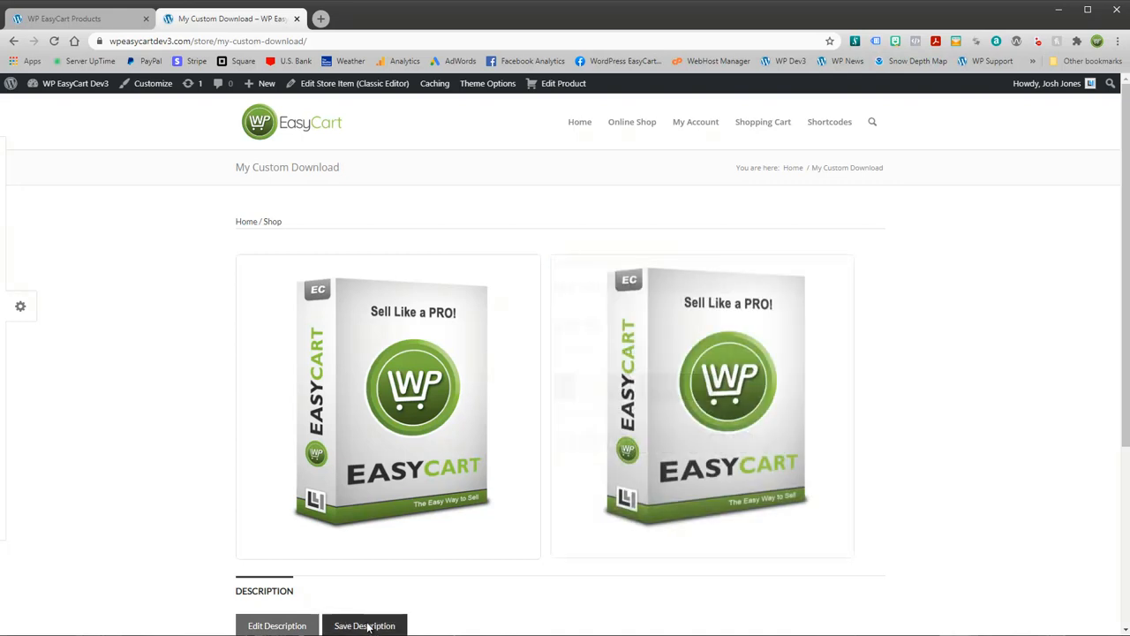
pyautogui.scroll(-2, 374, 618)
pyautogui.scroll(2, 482, 512)
pyautogui.scroll(1, 591, 417)
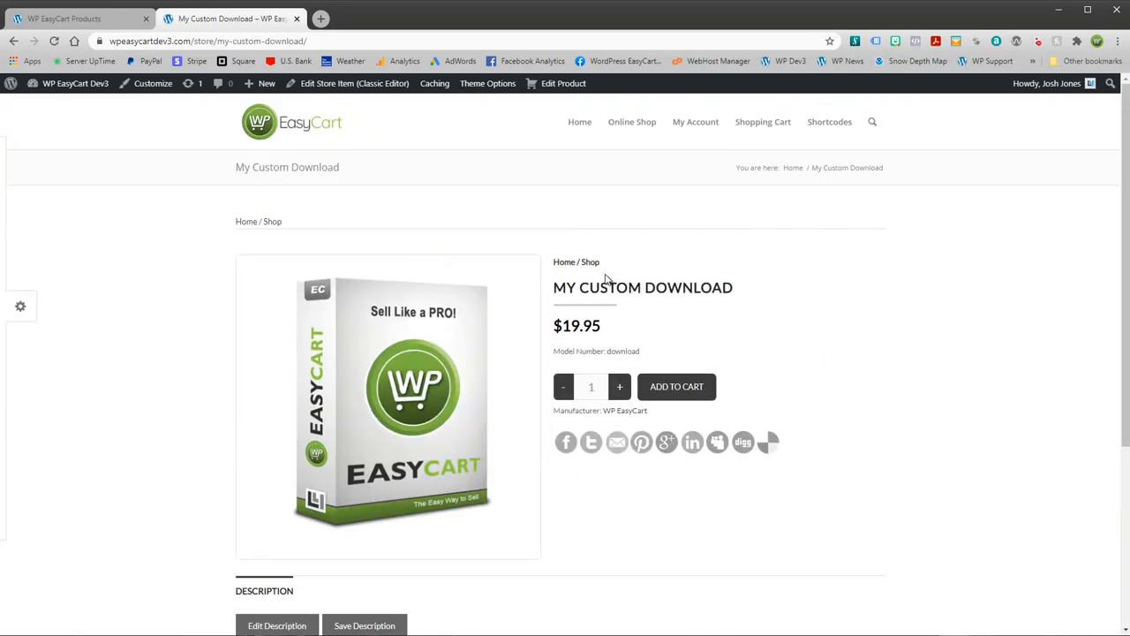
pyautogui.click(676, 390)
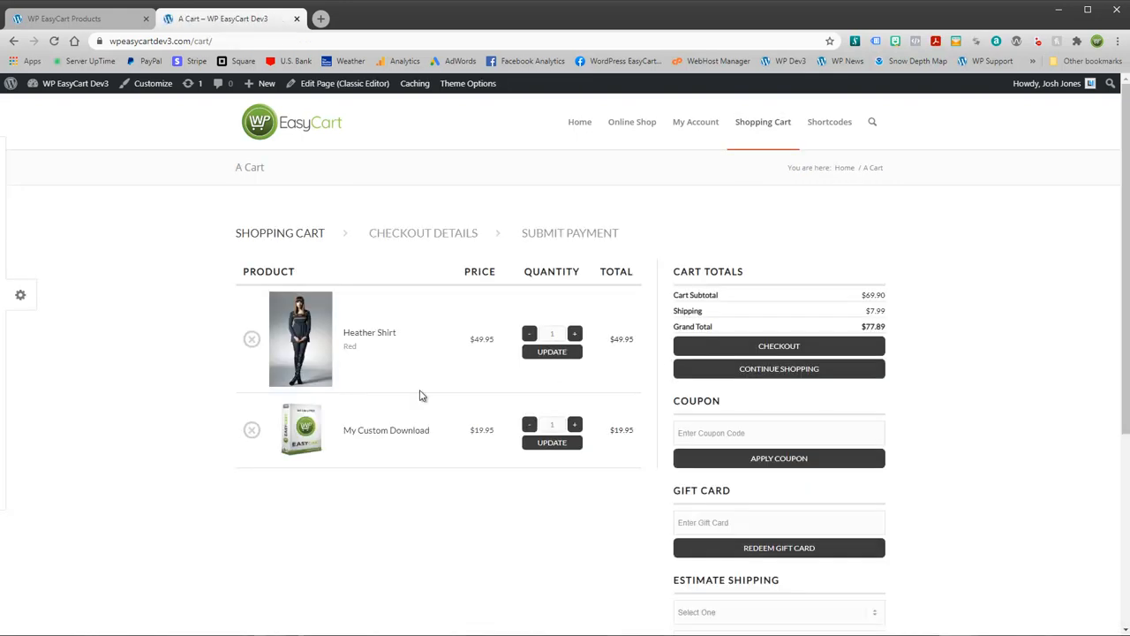
# Step: Remove the Heather Shirt from the cart and check out with only My Custom Download
pyautogui.click(252, 339)
pyautogui.click(784, 348)
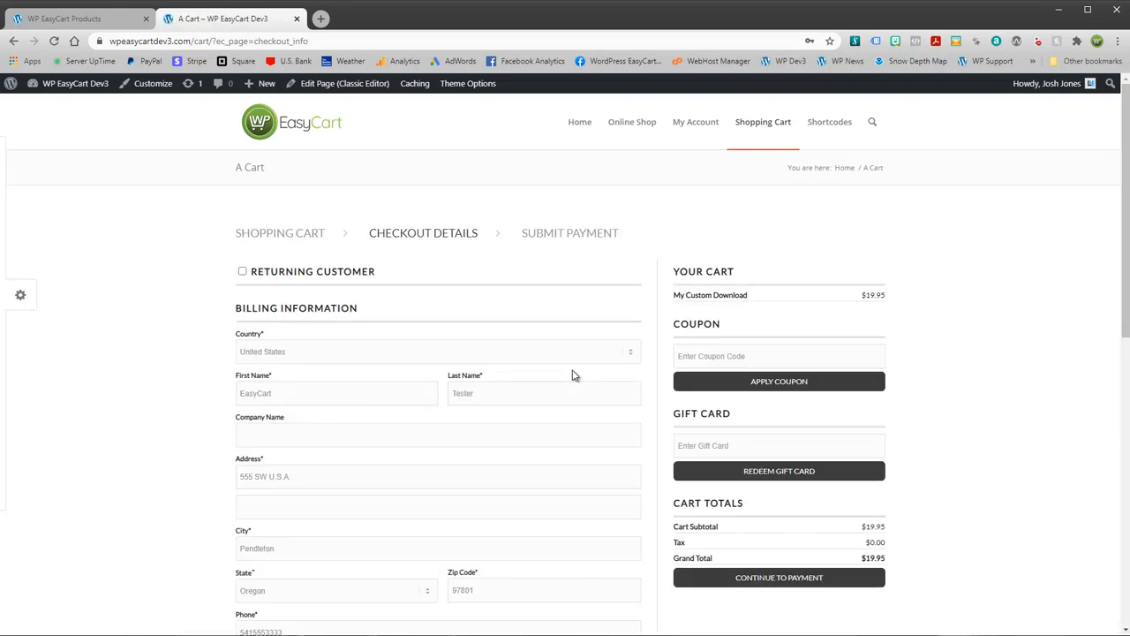
pyautogui.scroll(-4, 487, 389)
pyautogui.click(477, 621)
# Step: Fill in the first name, replace the password and resubmit the checkout details
pyautogui.click(252, 450)
pyautogui.write('test')
pyautogui.doubleClick(285, 562)
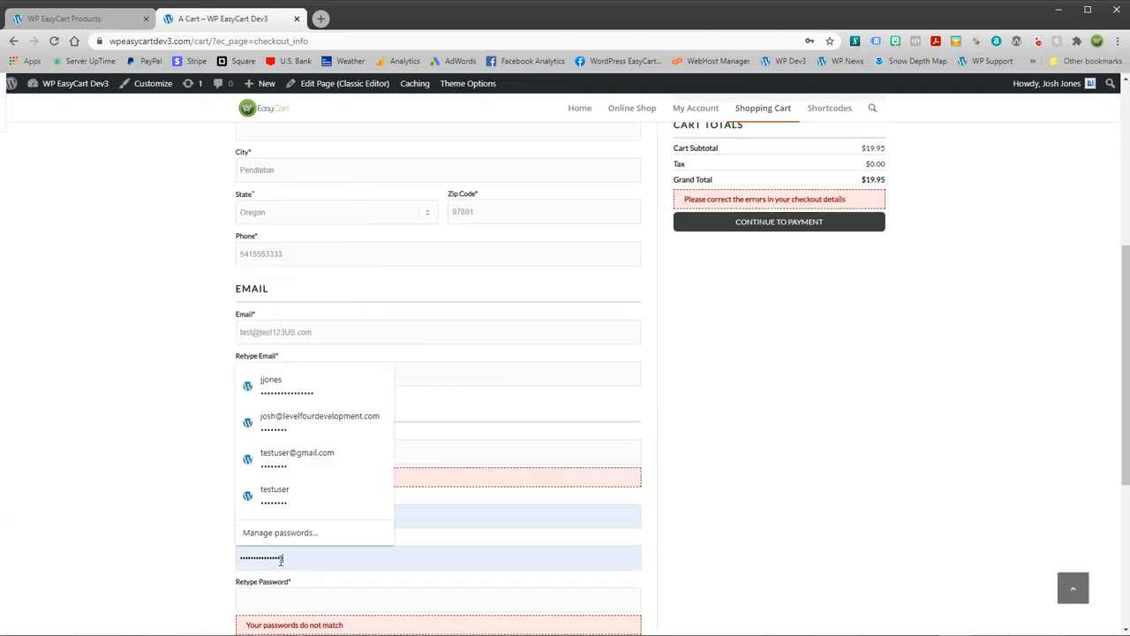
pyautogui.write('test')
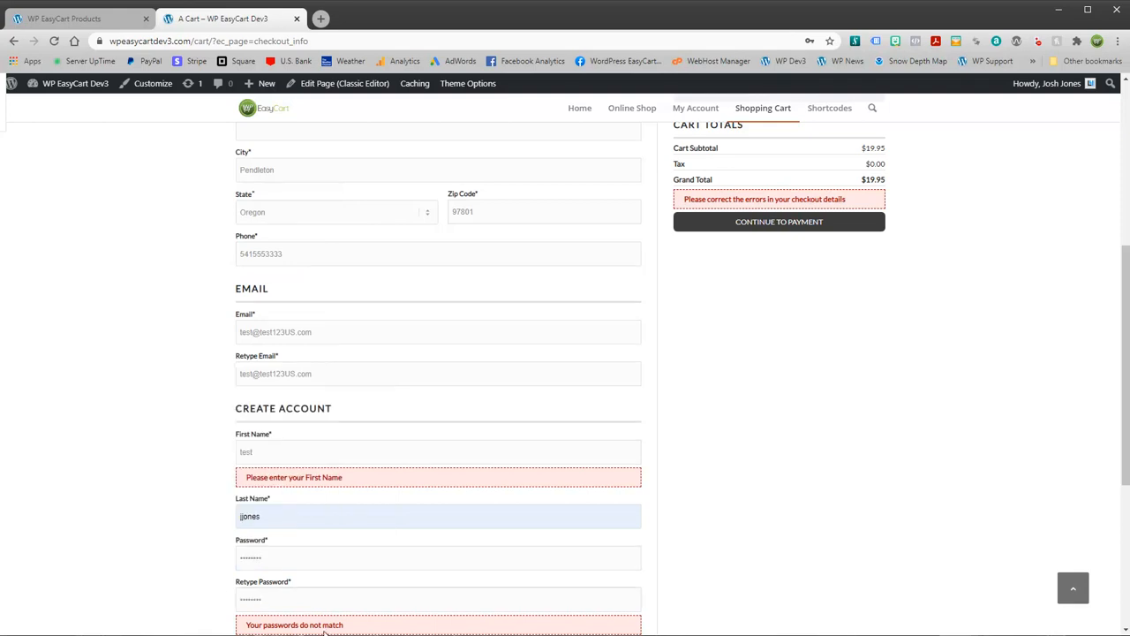
pyautogui.scroll(-2, 386, 613)
pyautogui.click(414, 565)
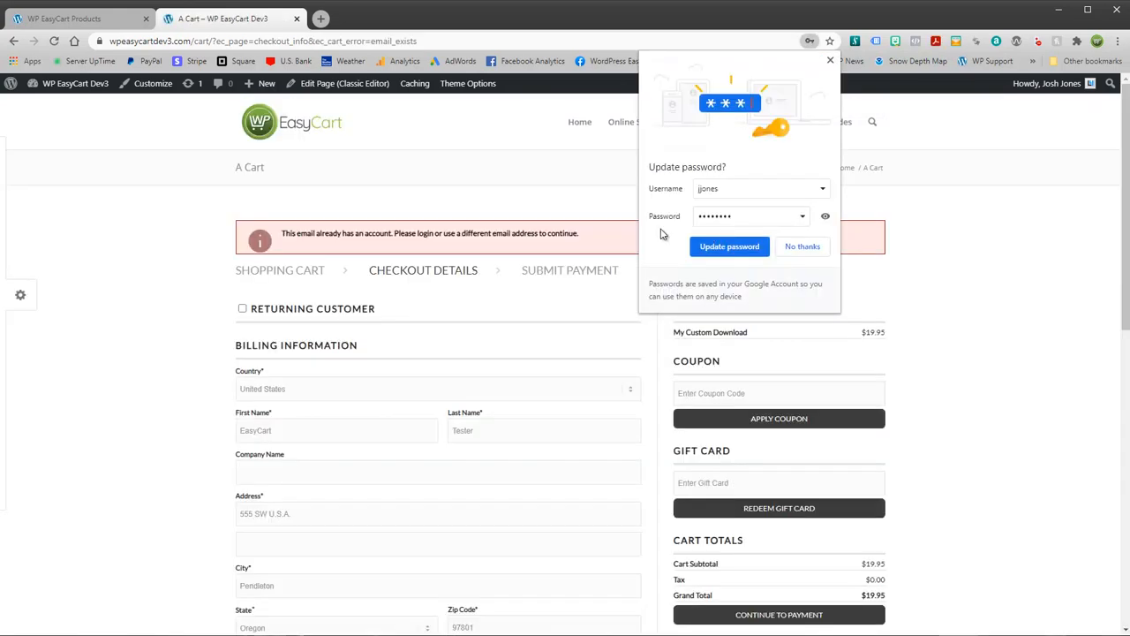
pyautogui.click(830, 60)
# Step: Change the e-mail and retyped e-mail to a matching new address, set a new password, continue to payment
pyautogui.scroll(-2, 482, 393)
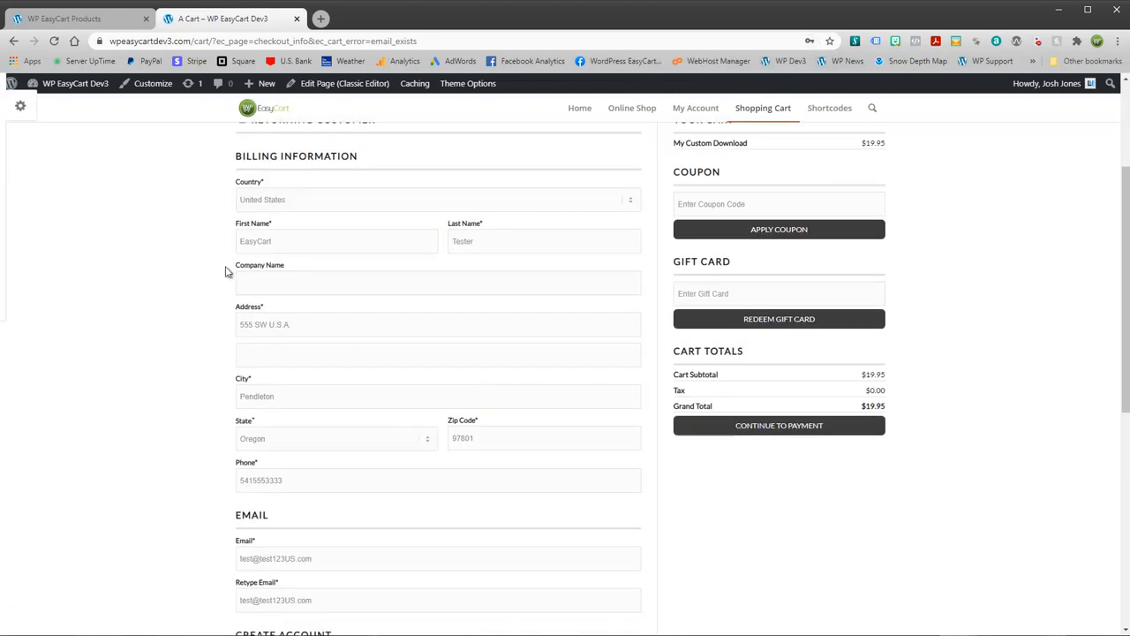
pyautogui.scroll(-2, 394, 456)
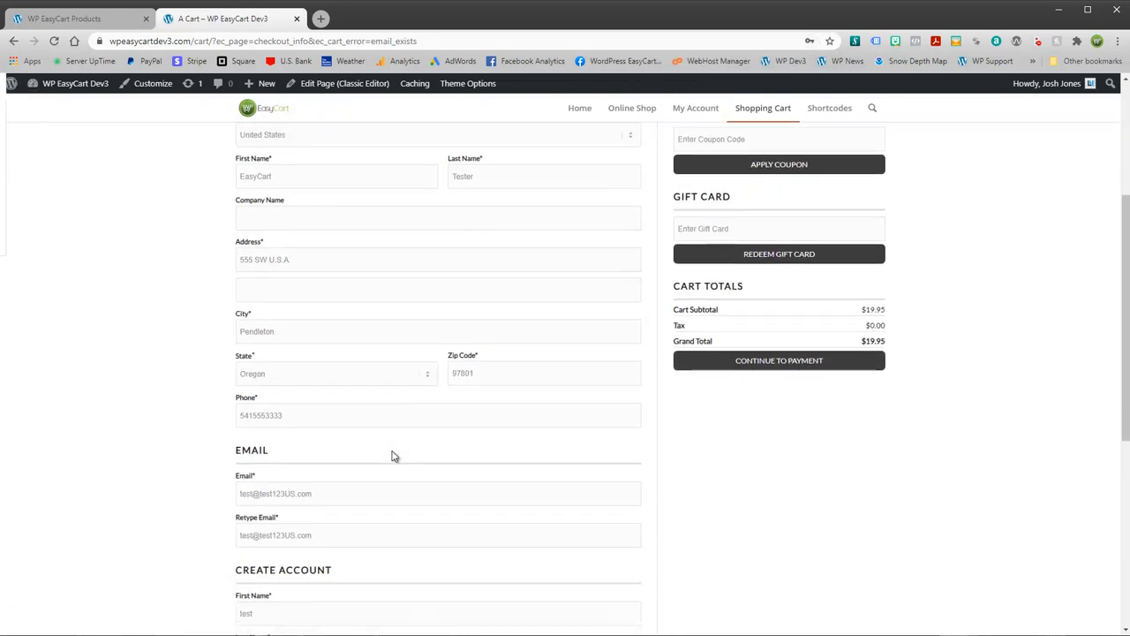
pyautogui.click(294, 431)
pyautogui.write('123')
pyautogui.click(297, 474)
pyautogui.write('123')
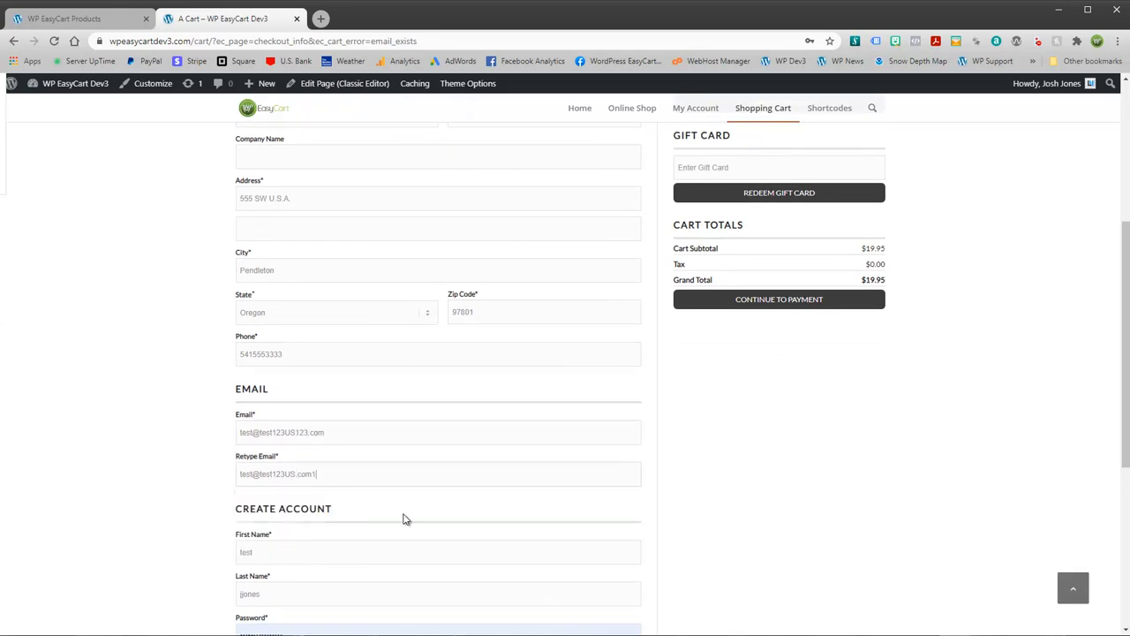
pyautogui.press('BackSpace')
pyautogui.press('BackSpace')
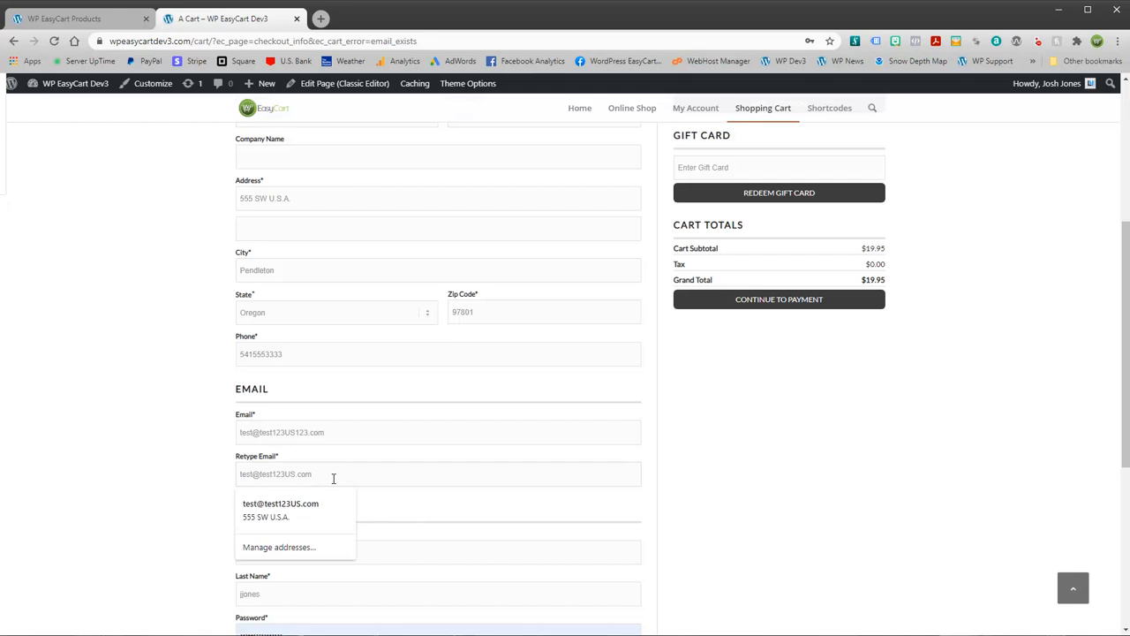
pyautogui.write('123')
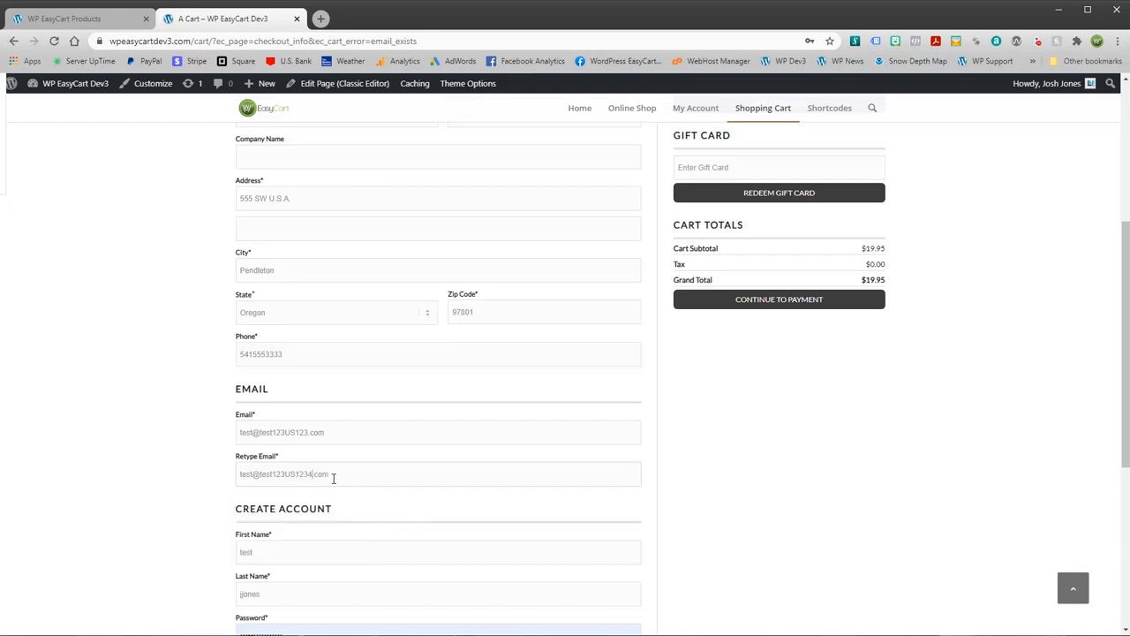
pyautogui.scroll(-3, 368, 503)
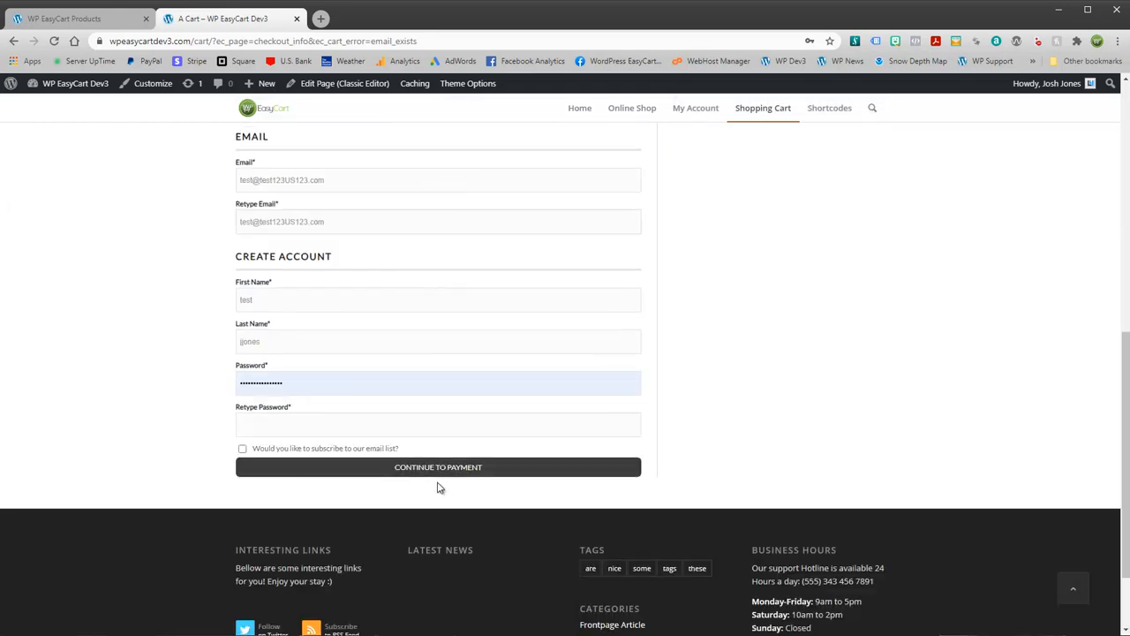
pyautogui.moveTo(290, 394); pyautogui.dragTo(200, 389)
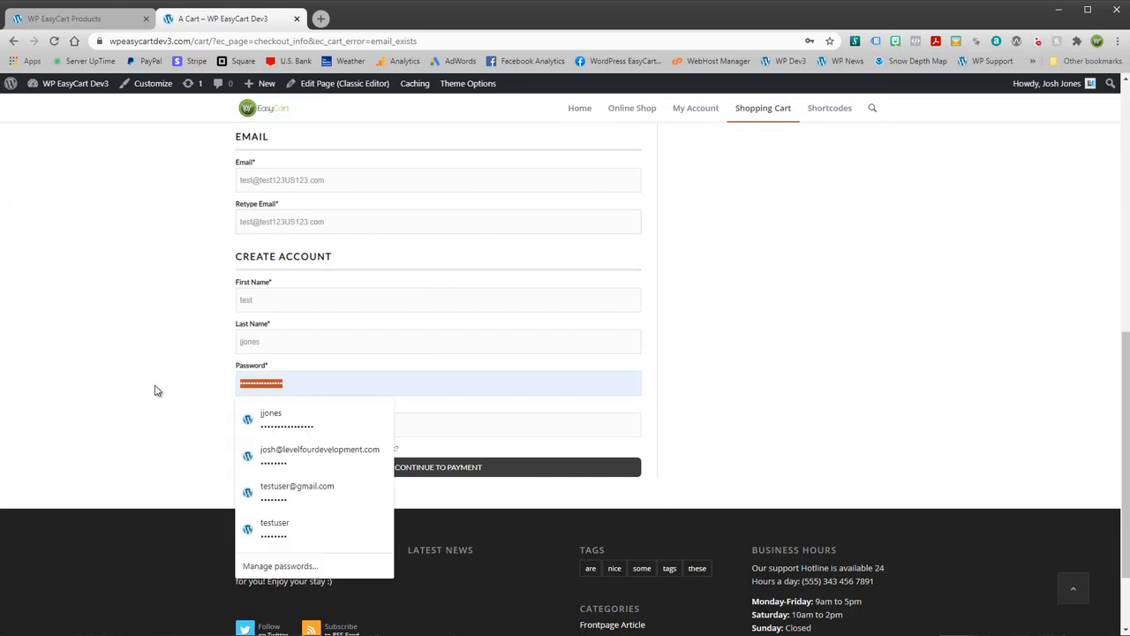
pyautogui.write('test1')
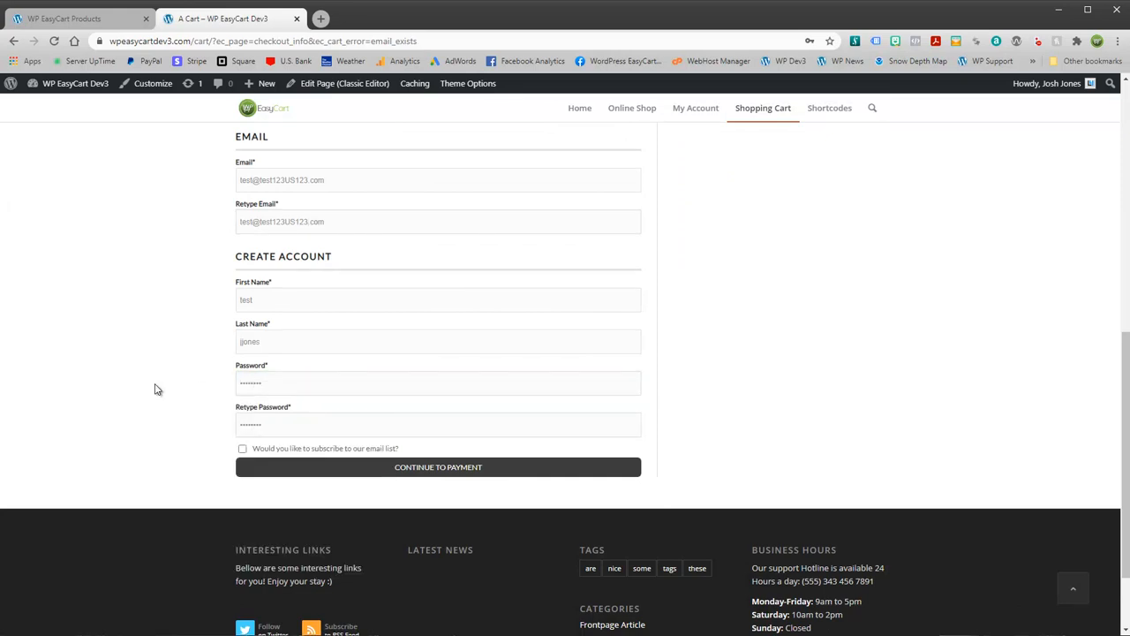
pyautogui.click(421, 470)
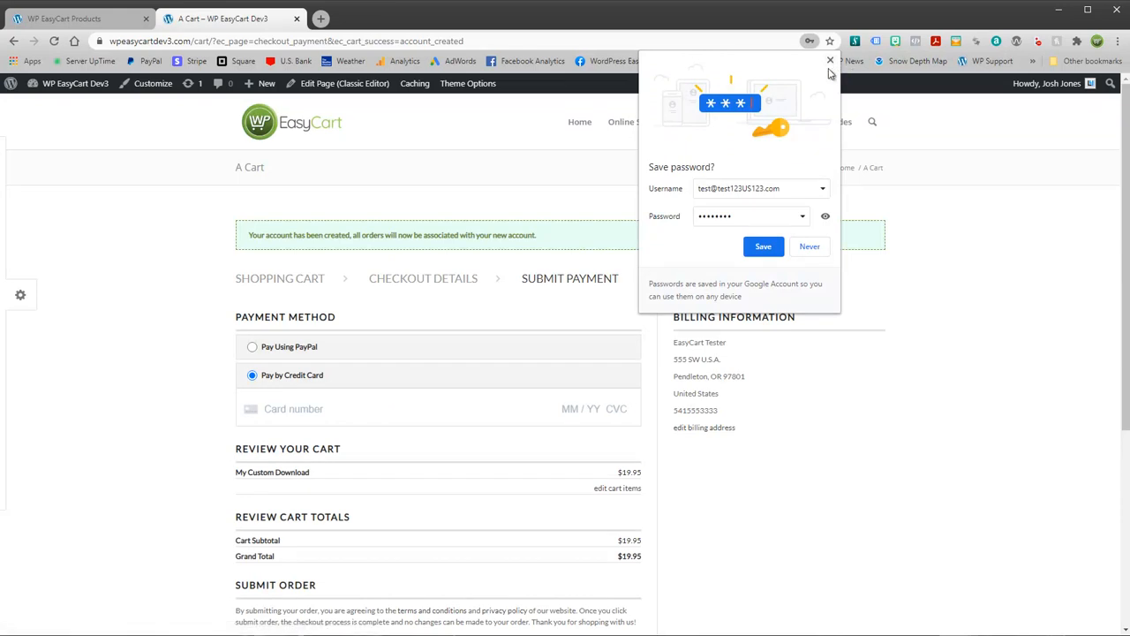
# Step: Pay for My Custom Download with the saved Visa card and submit the order
pyautogui.click(830, 62)
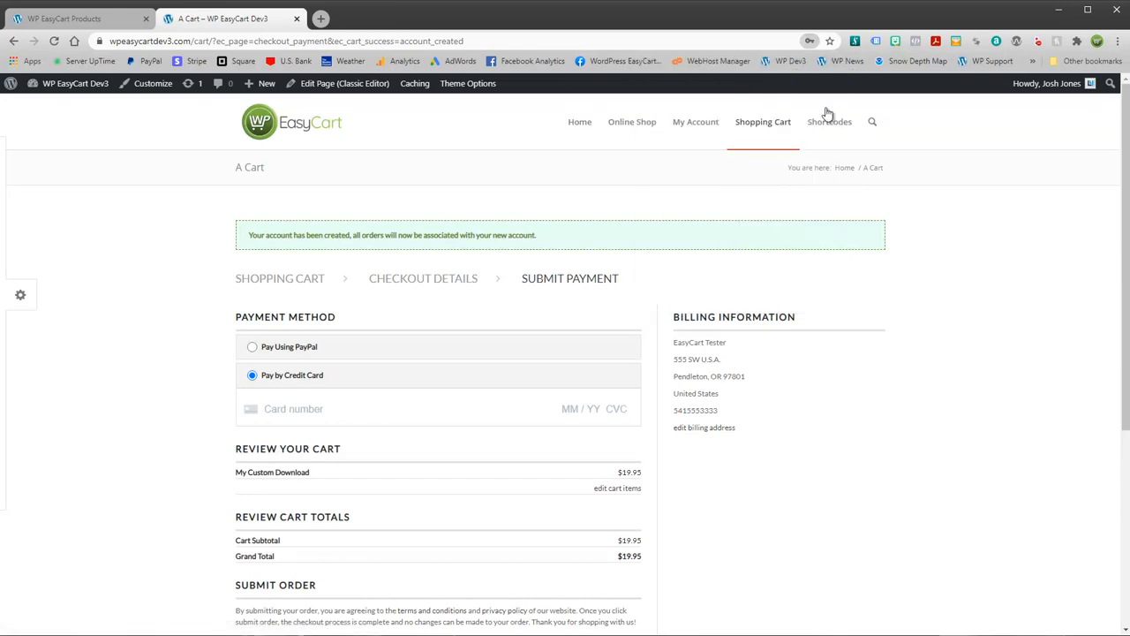
pyautogui.click(319, 409)
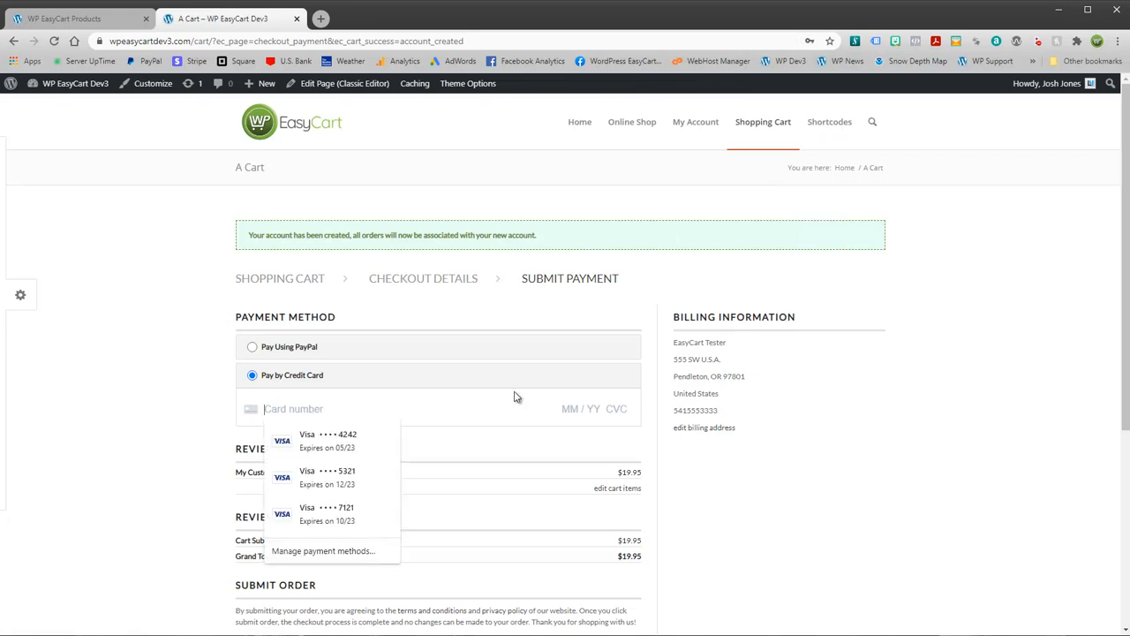
pyautogui.click(338, 440)
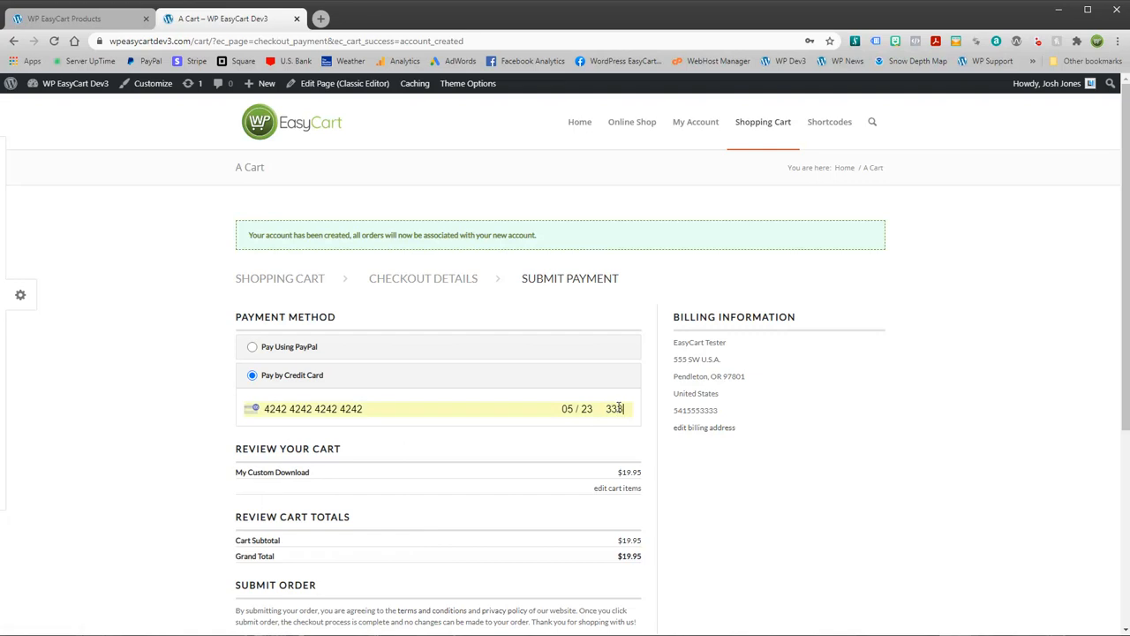
pyautogui.scroll(-3, 520, 451)
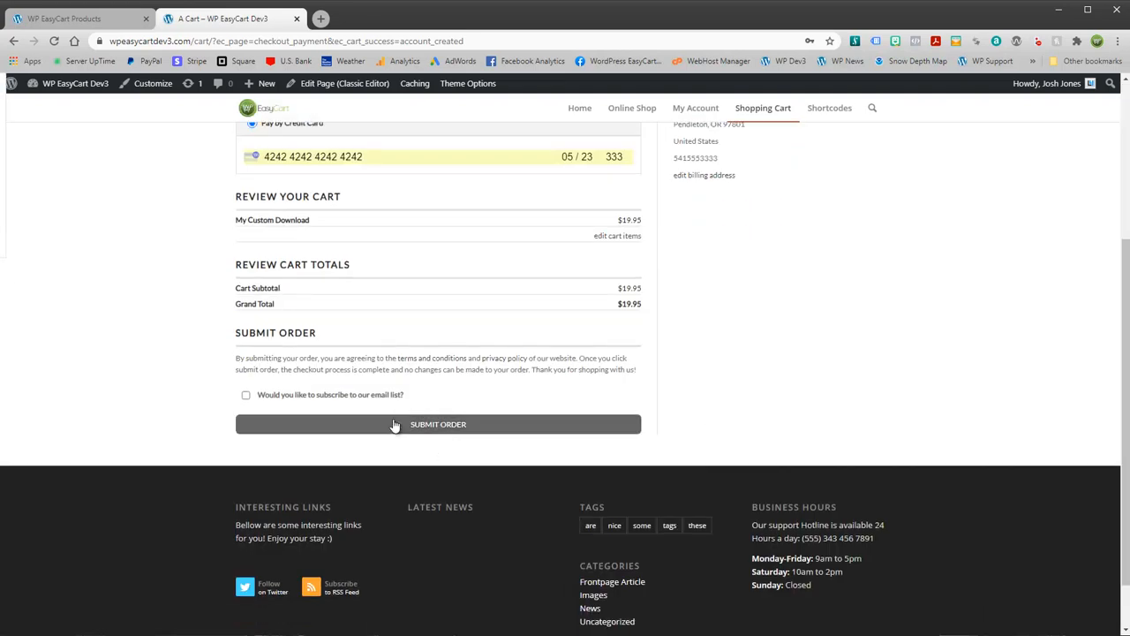
pyautogui.click(433, 424)
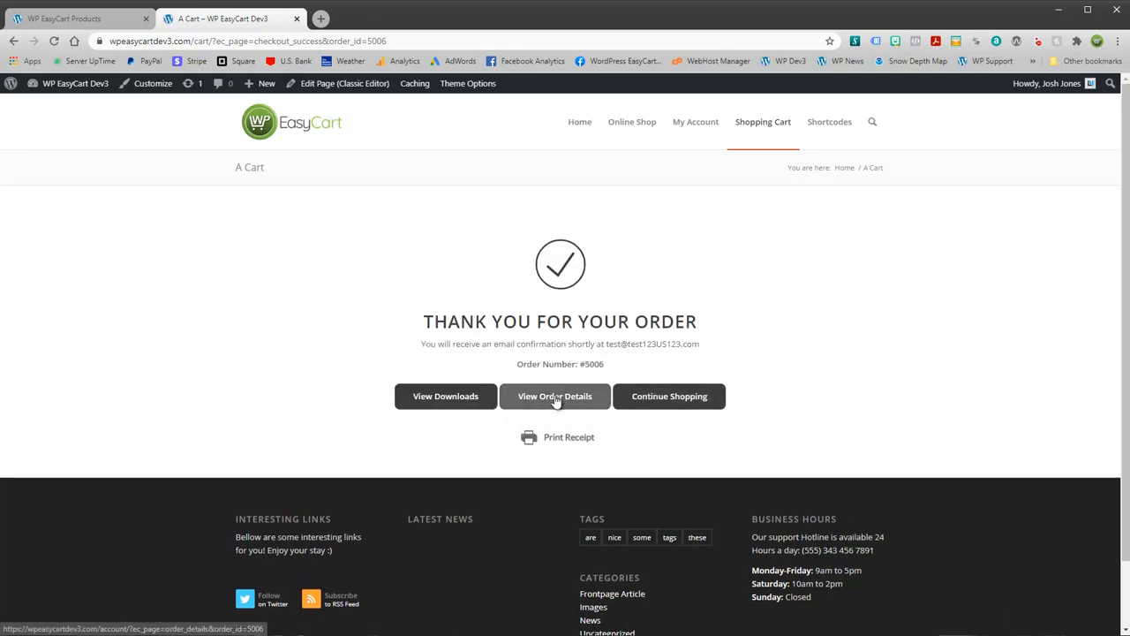
# Step: Download the My Custom Download zip from View Downloads, noting 1/10 downloads used and Order Confirmed
pyautogui.click(459, 399)
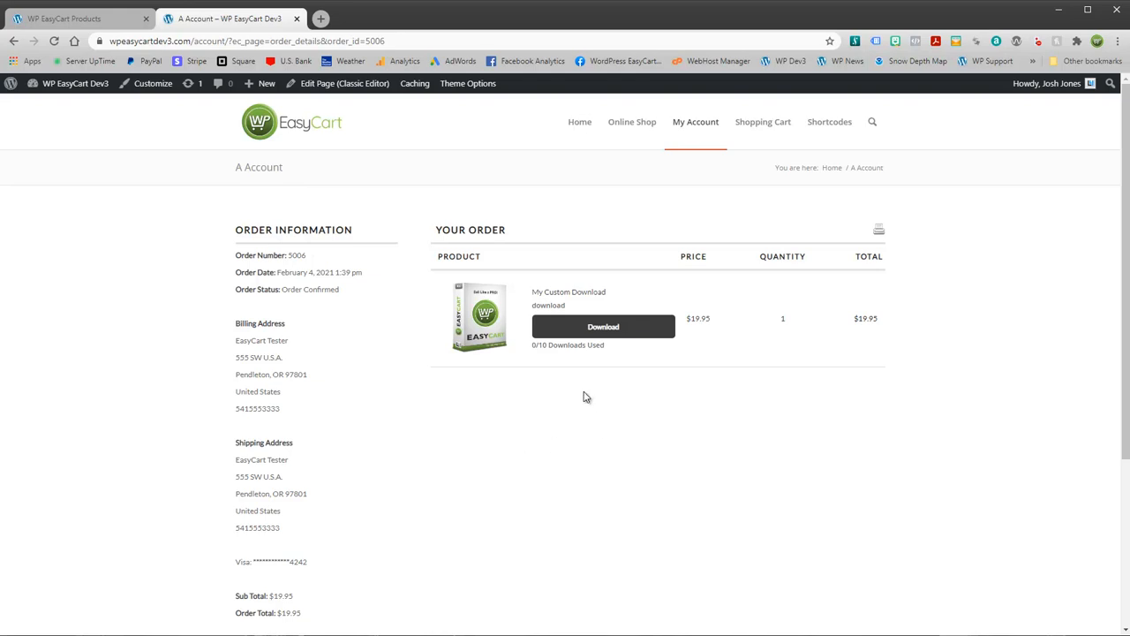
pyautogui.moveTo(533, 347); pyautogui.dragTo(617, 354)
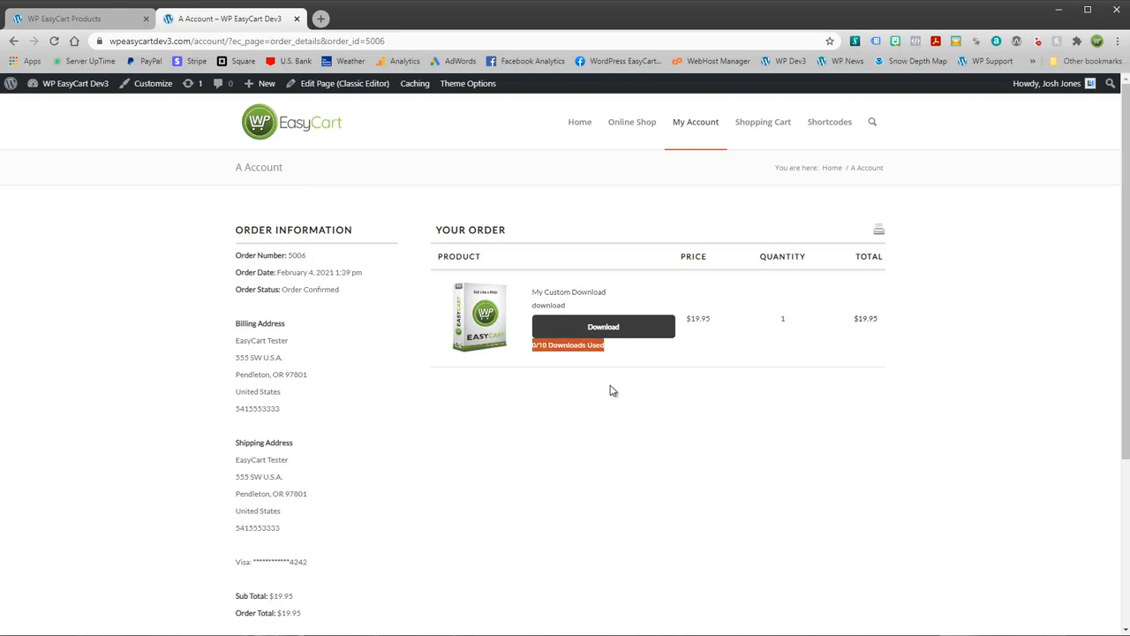
pyautogui.click(629, 402)
pyautogui.click(605, 327)
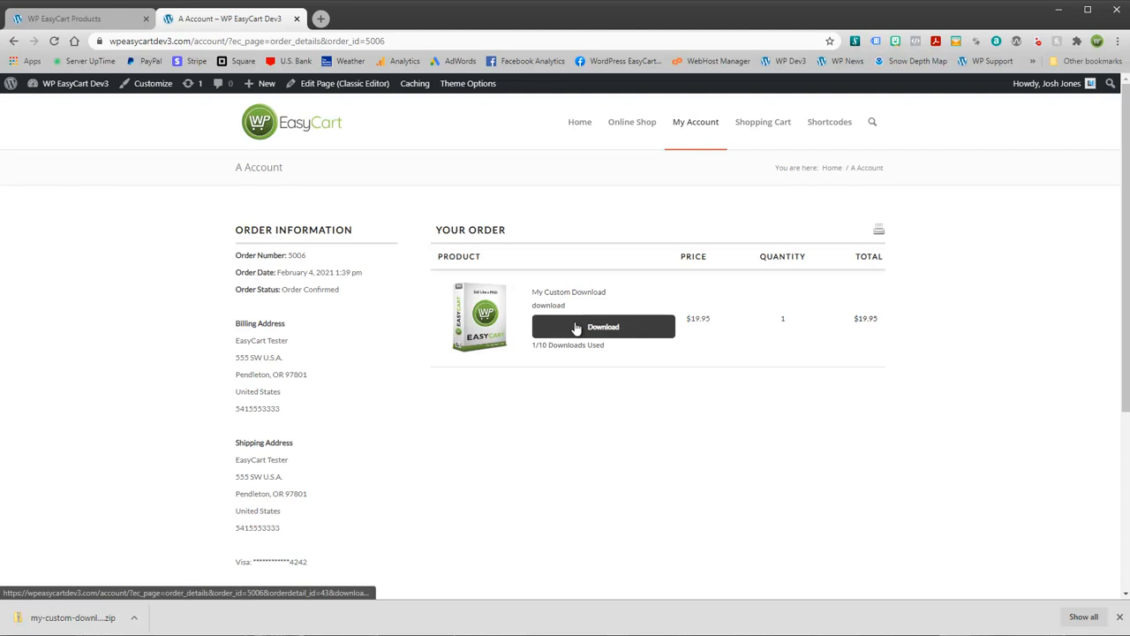
pyautogui.scroll(-1, 467, 431)
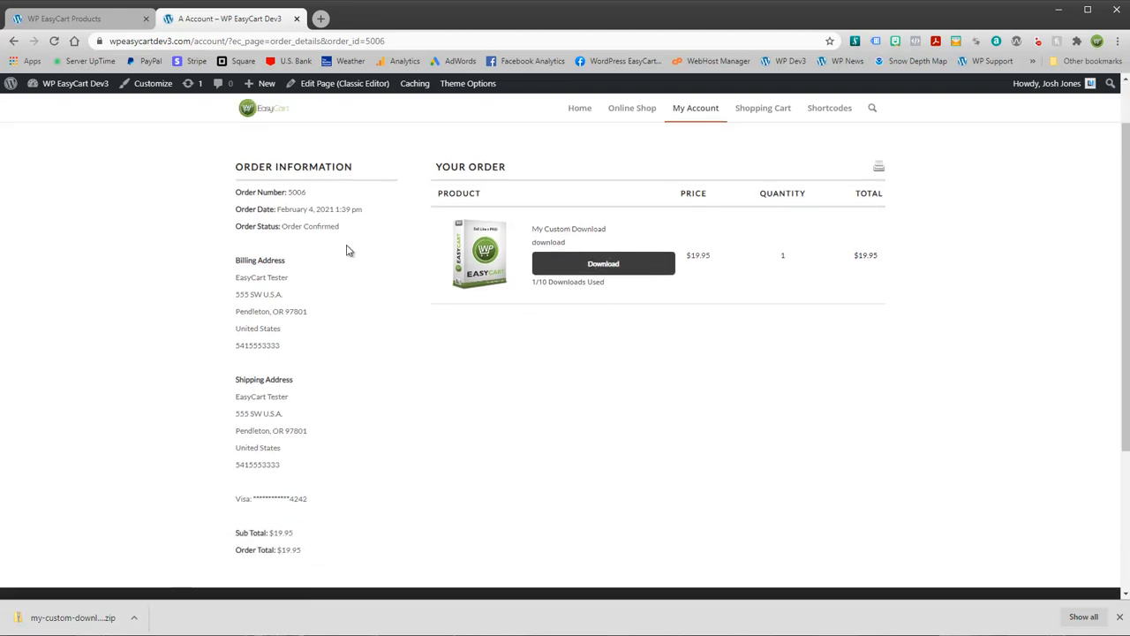
pyautogui.moveTo(342, 235)
pyautogui.mouseDown()
pyautogui.moveTo(285, 237)
pyautogui.moveTo(344, 228)
pyautogui.mouseUp()
pyautogui.click(295, 228)
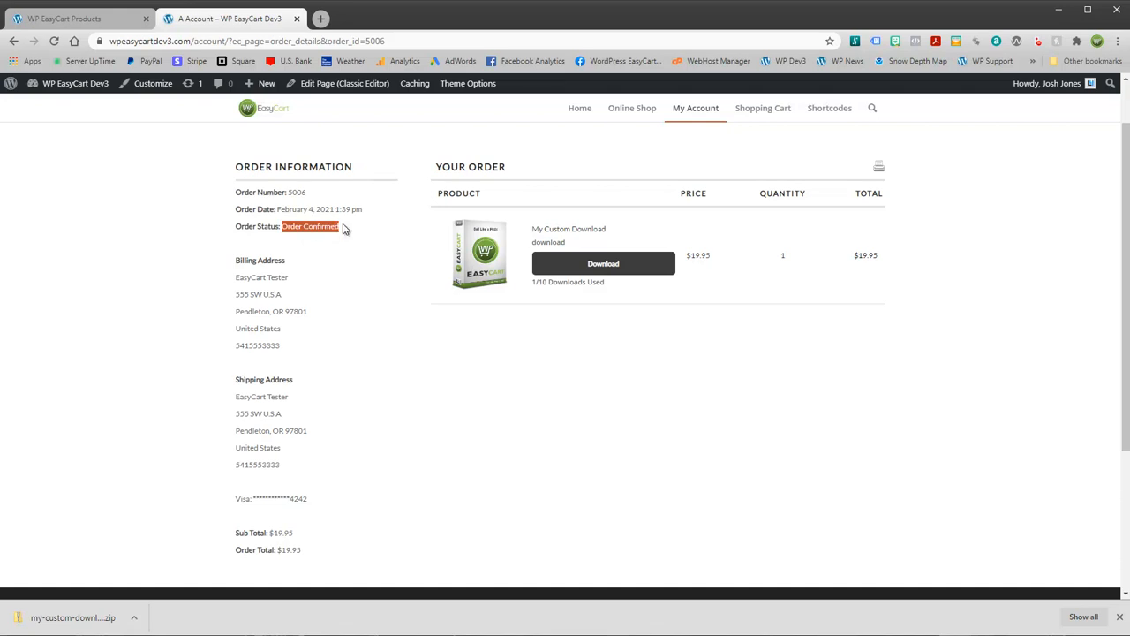
# Step: Edit order #5006 from the admin Orders list and set its status to Order on Hold
pyautogui.click(102, 19)
pyautogui.click(134, 541)
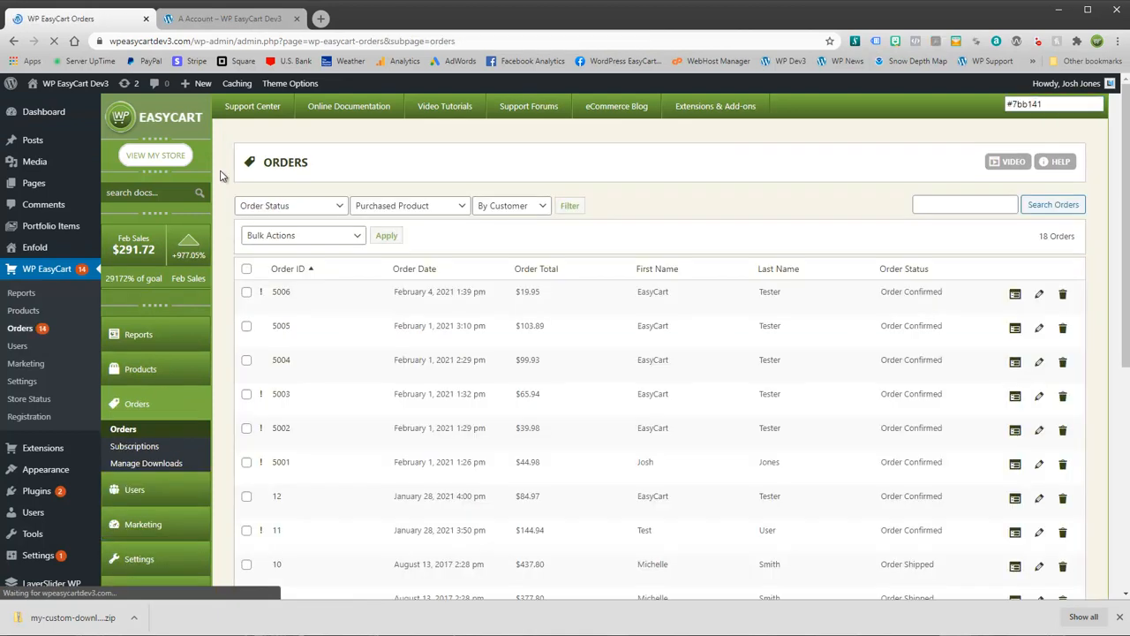
pyautogui.click(1039, 294)
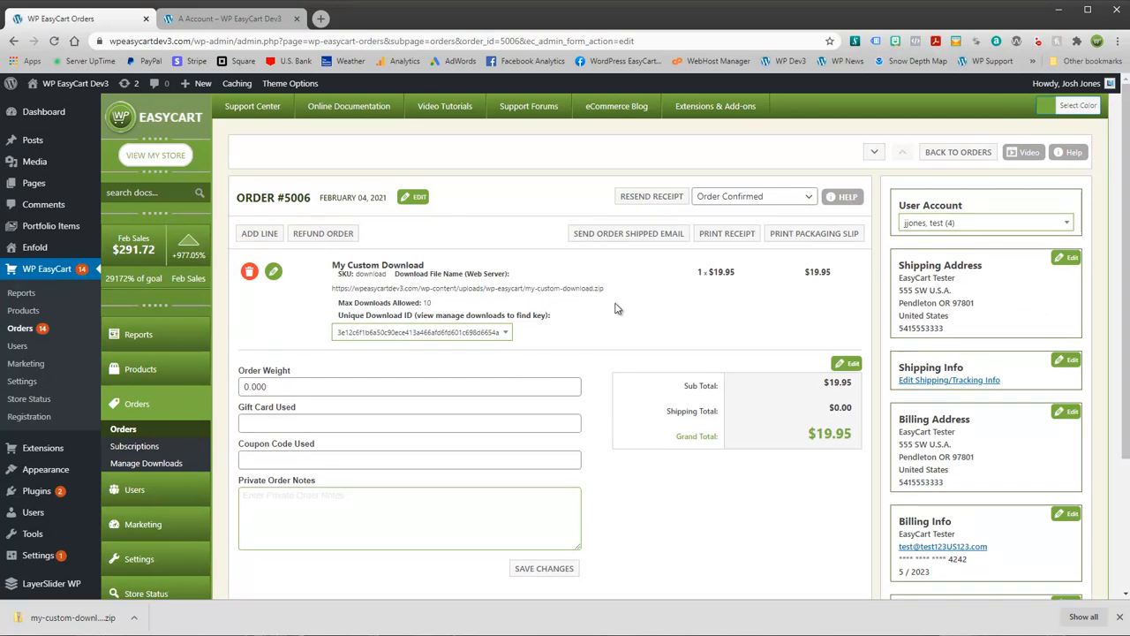
pyautogui.click(810, 199)
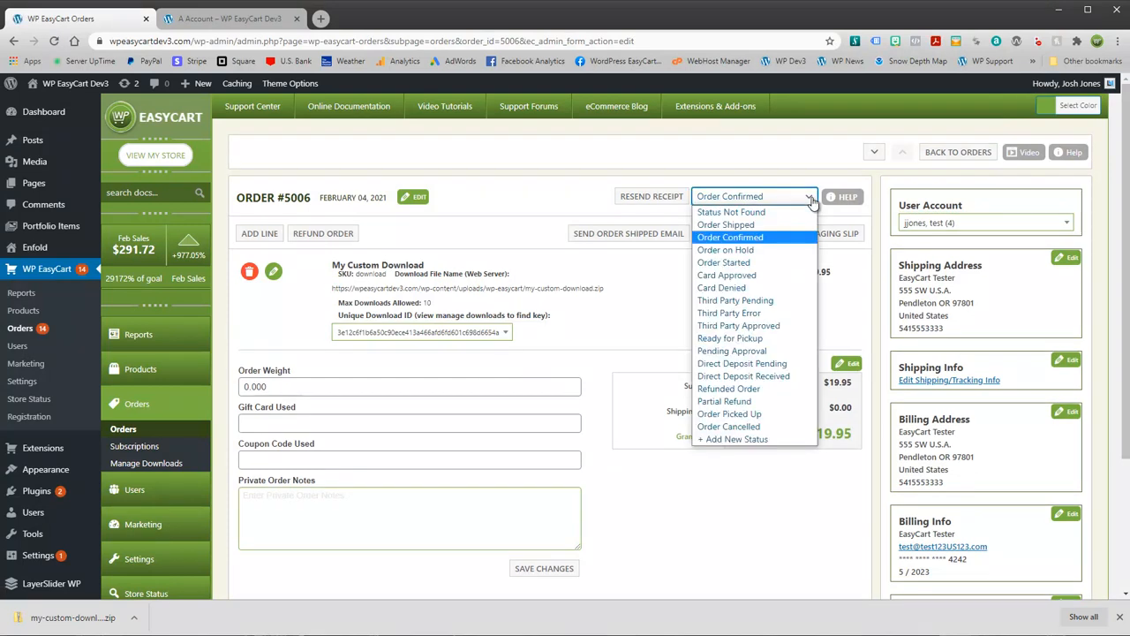
pyautogui.click(744, 251)
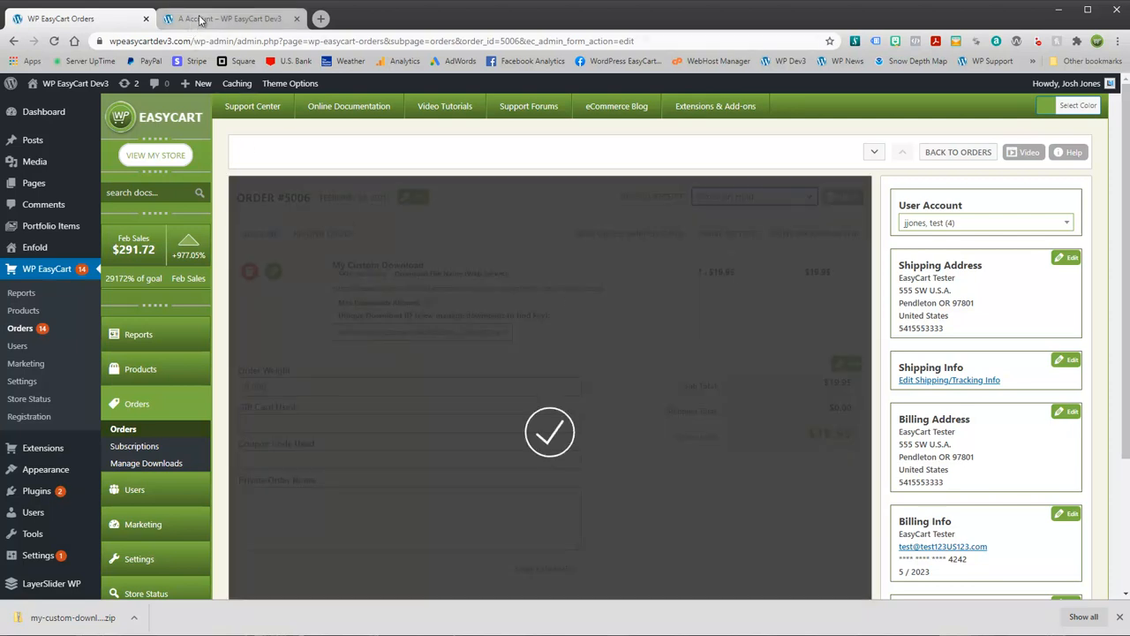
# Step: Reload the customer's order page to confirm it now shows Order on Hold
pyautogui.click(228, 19)
pyautogui.click(55, 42)
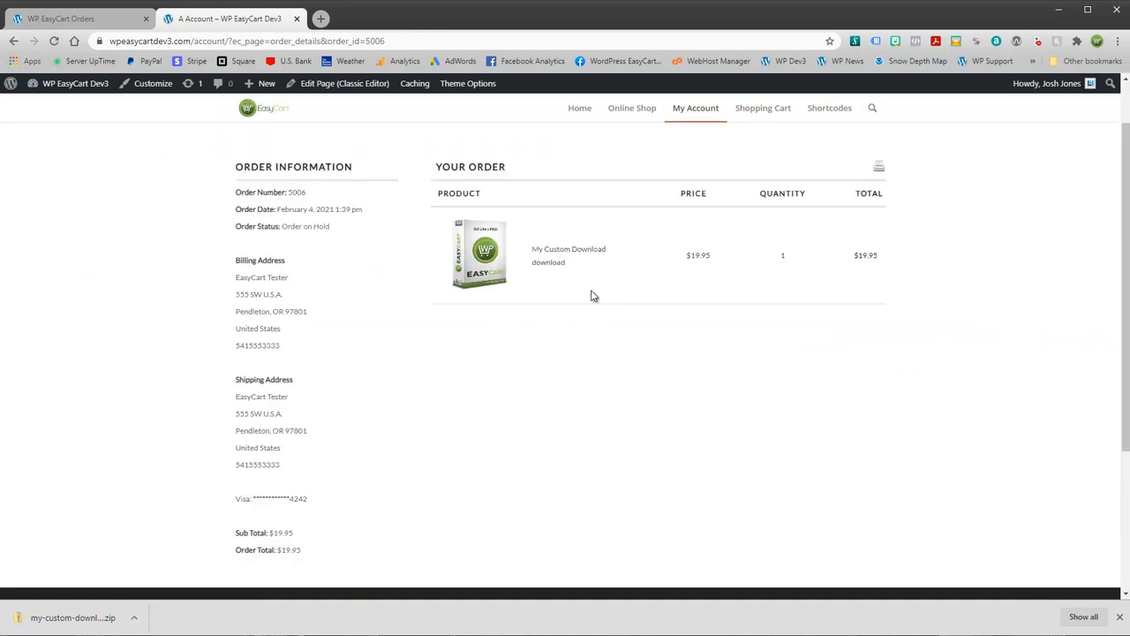
pyautogui.moveTo(283, 226); pyautogui.dragTo(343, 232)
# Step: Set order #5006's status back to Order Confirmed in the admin
pyautogui.click(114, 19)
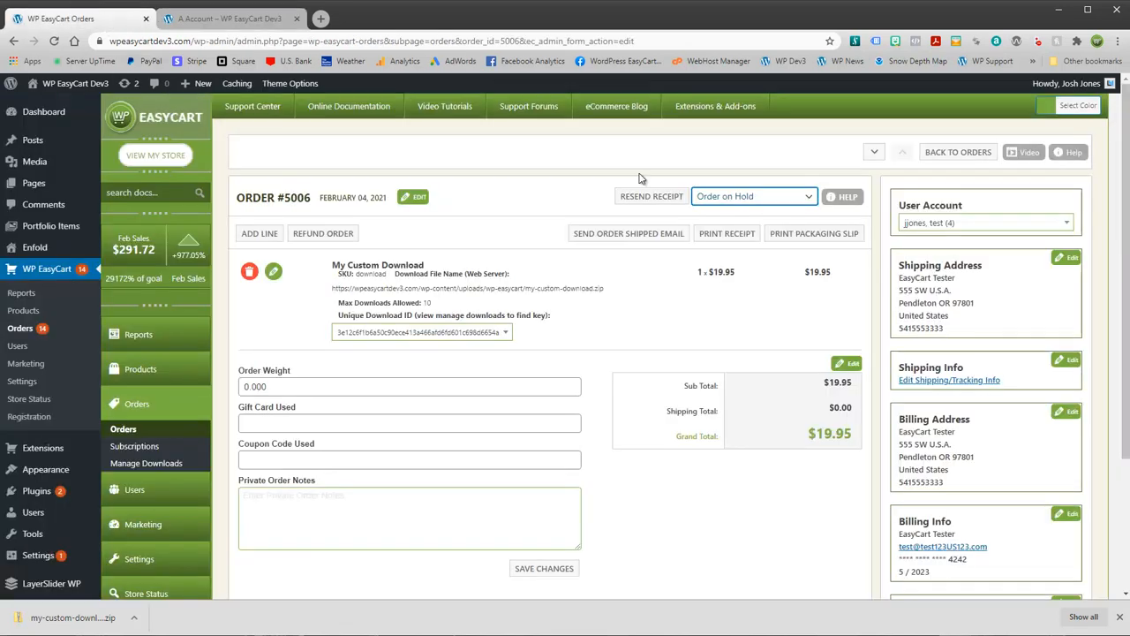
pyautogui.click(738, 199)
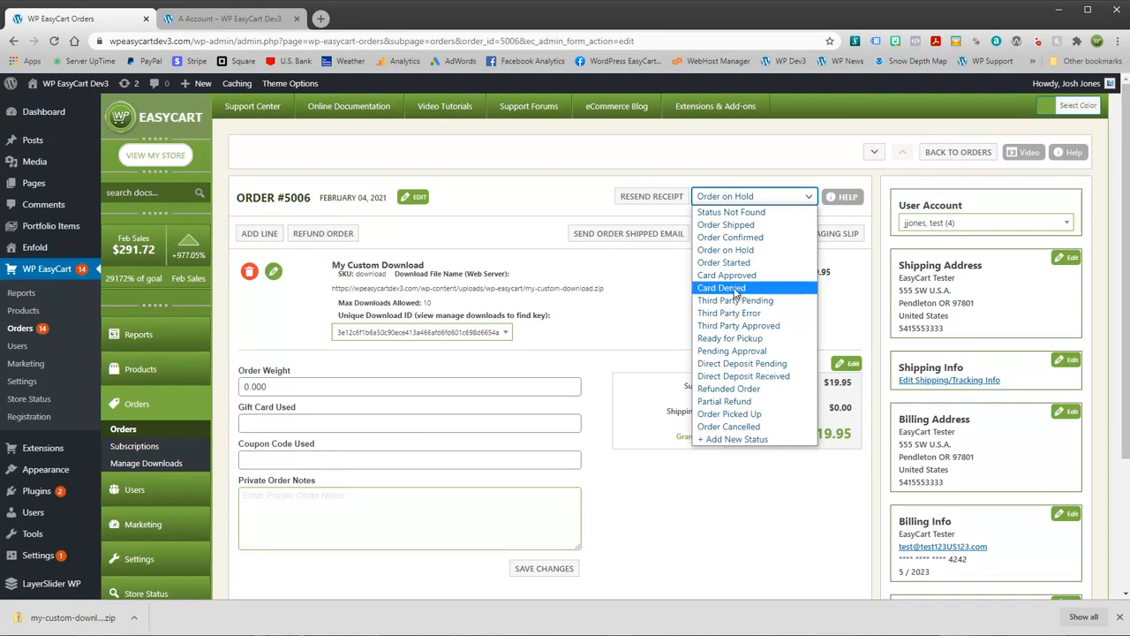
pyautogui.click(729, 237)
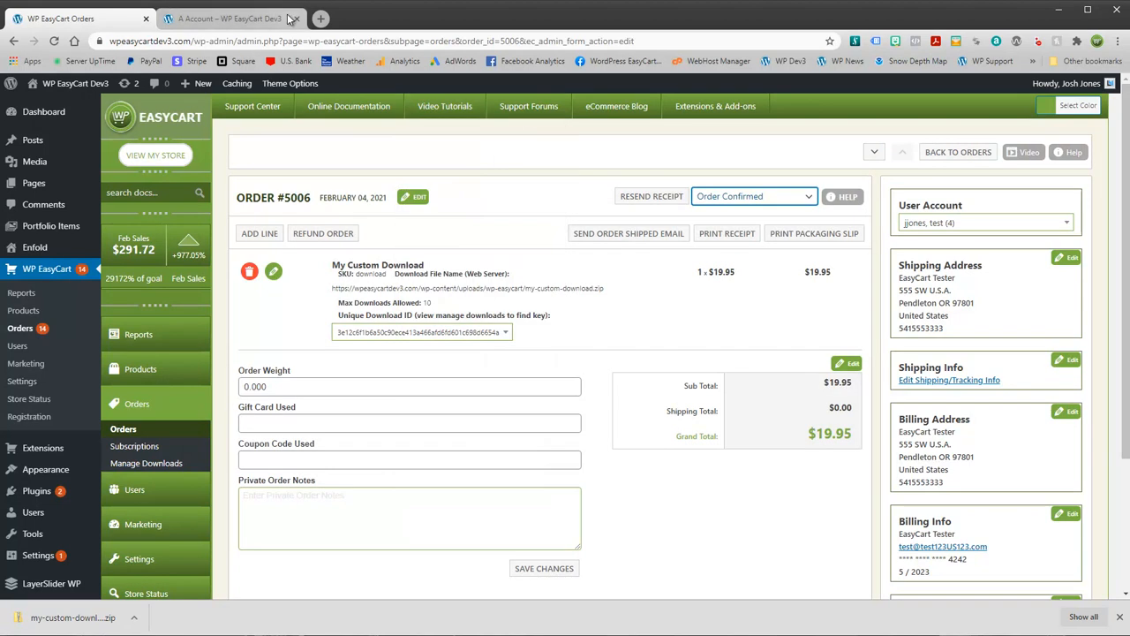
pyautogui.click(247, 19)
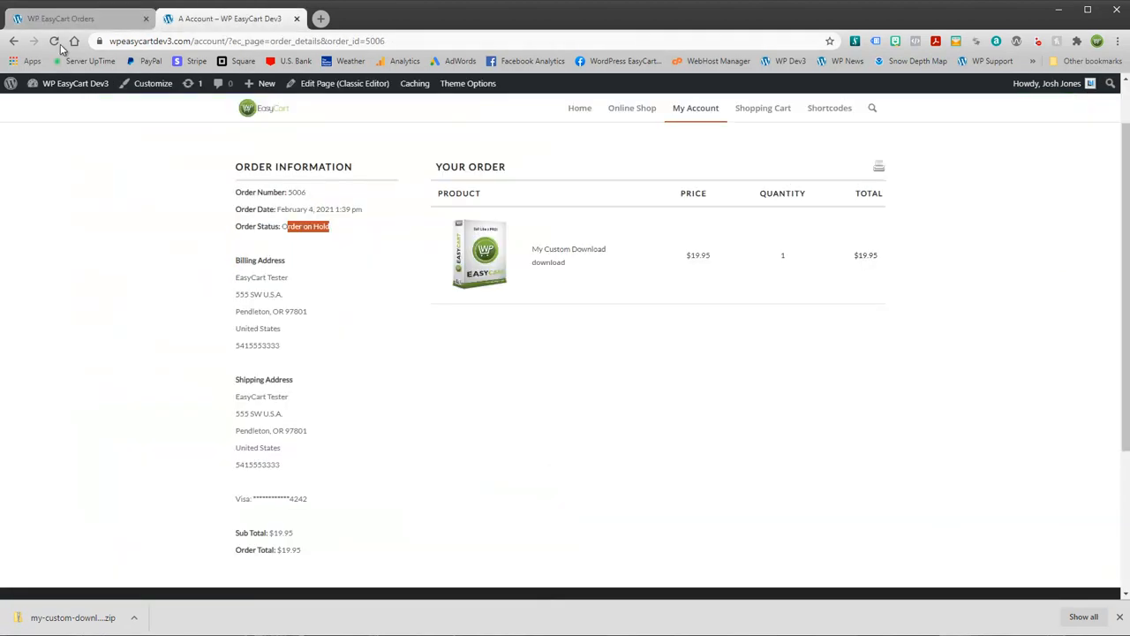
# Step: Review order #5006's download line: the file URL, unique download ID and 10-download limit
pyautogui.click(55, 42)
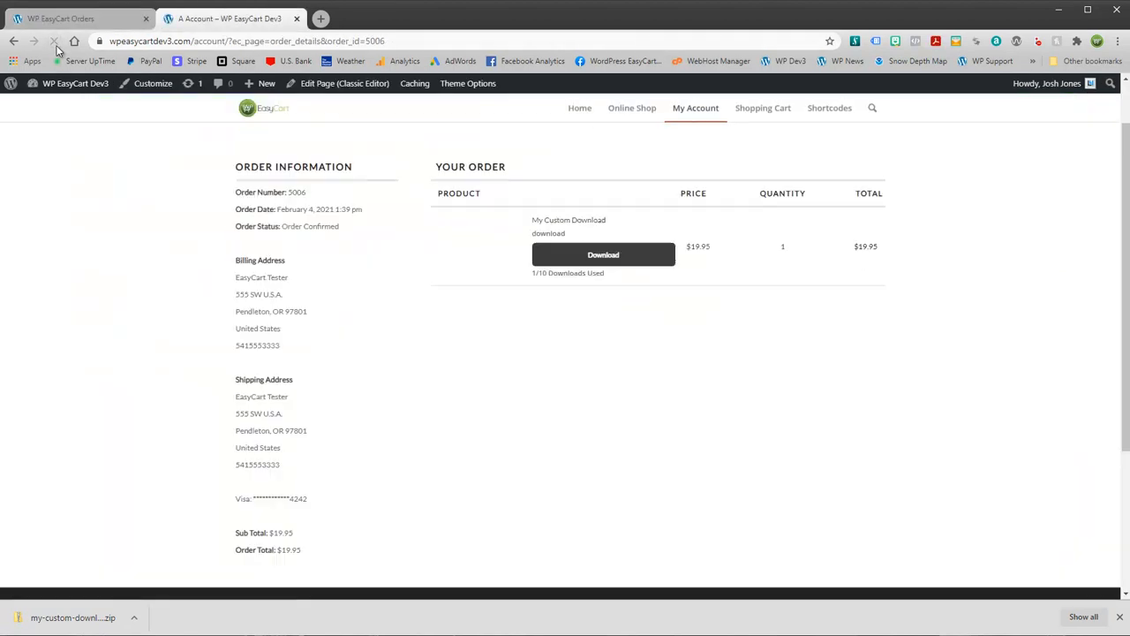
pyautogui.click(102, 20)
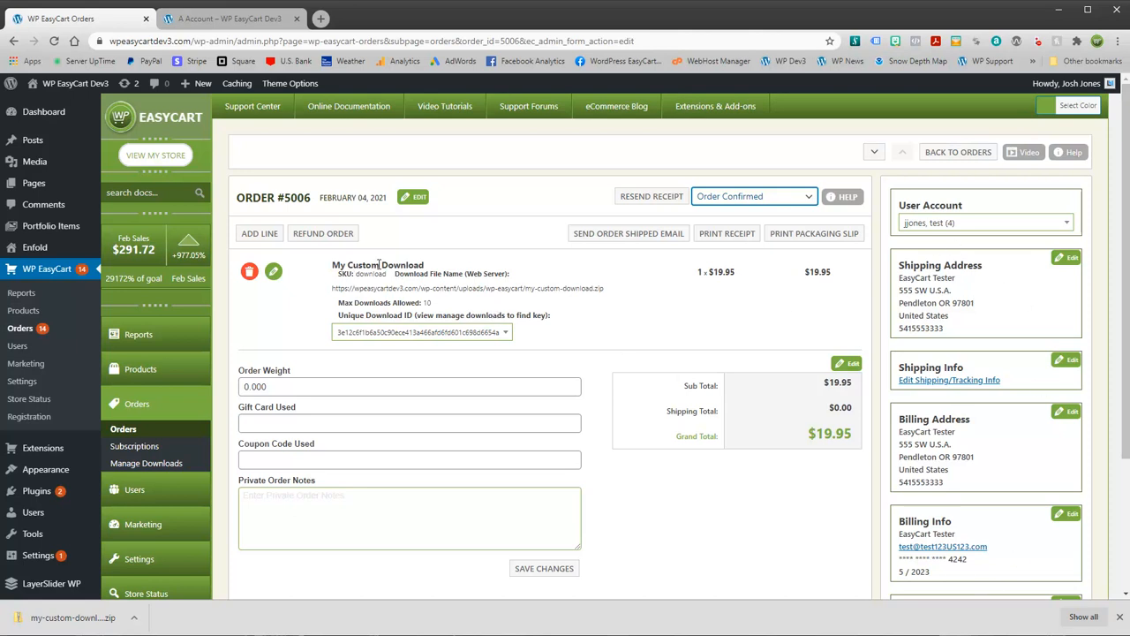
pyautogui.moveTo(333, 287); pyautogui.dragTo(604, 287)
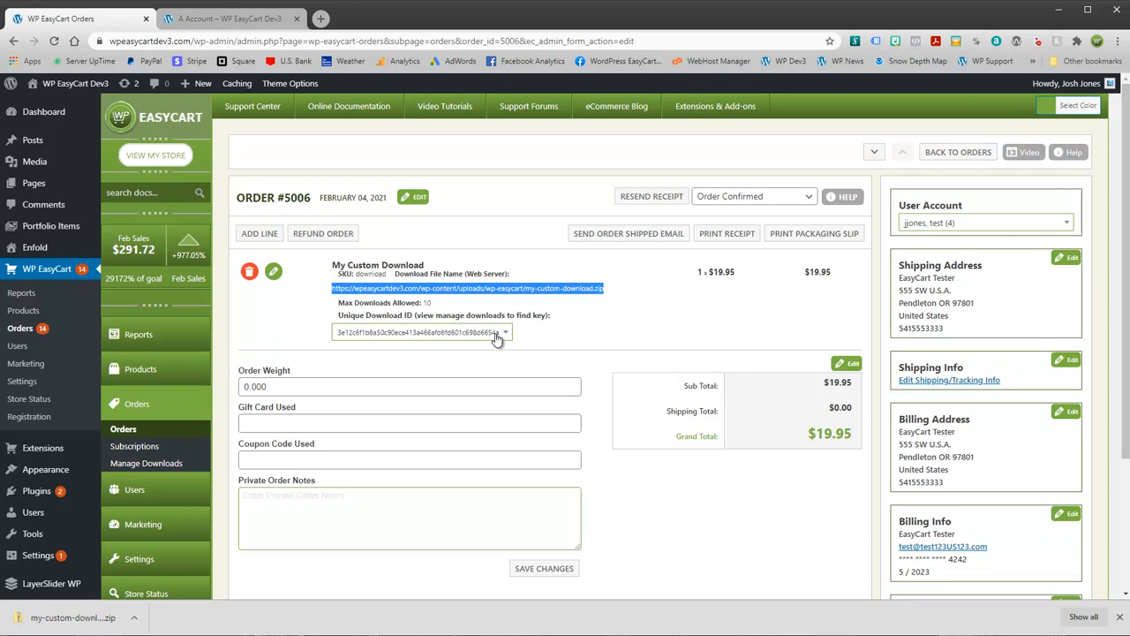
pyautogui.click(507, 333)
pyautogui.click(508, 335)
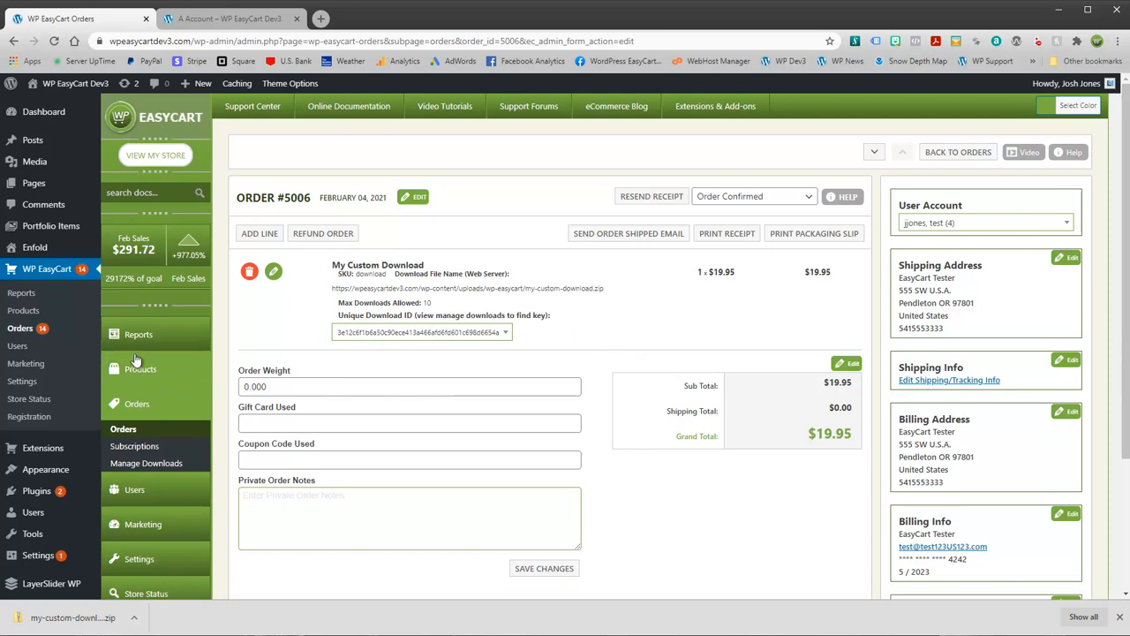
pyautogui.scroll(-1, 238, 507)
pyautogui.scroll(-1, 238, 507)
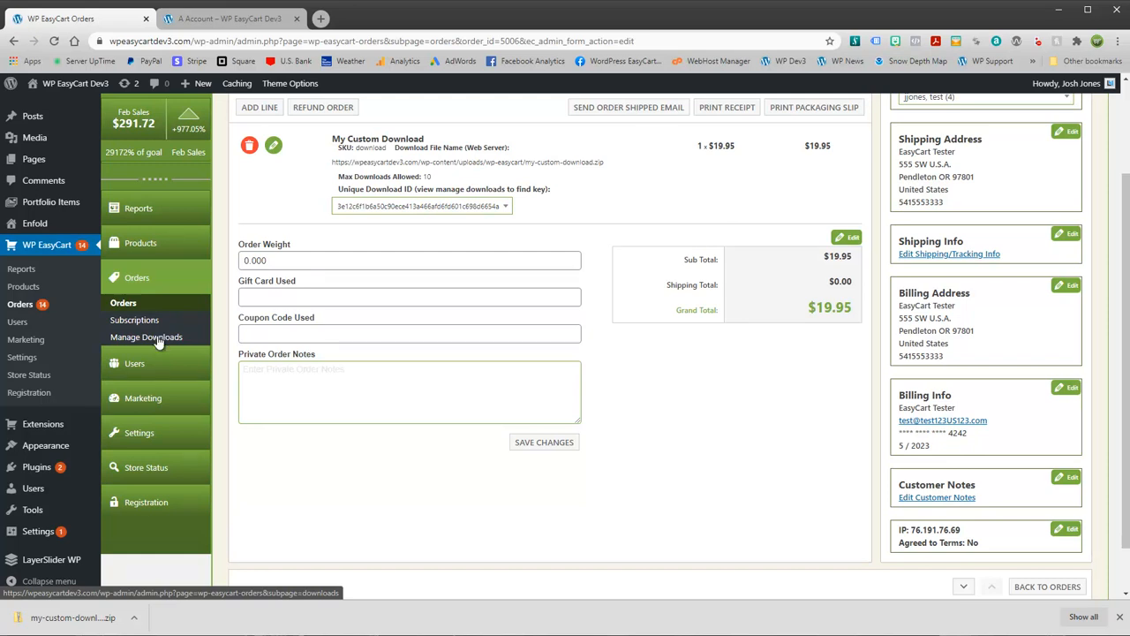
pyautogui.scroll(2, 177, 309)
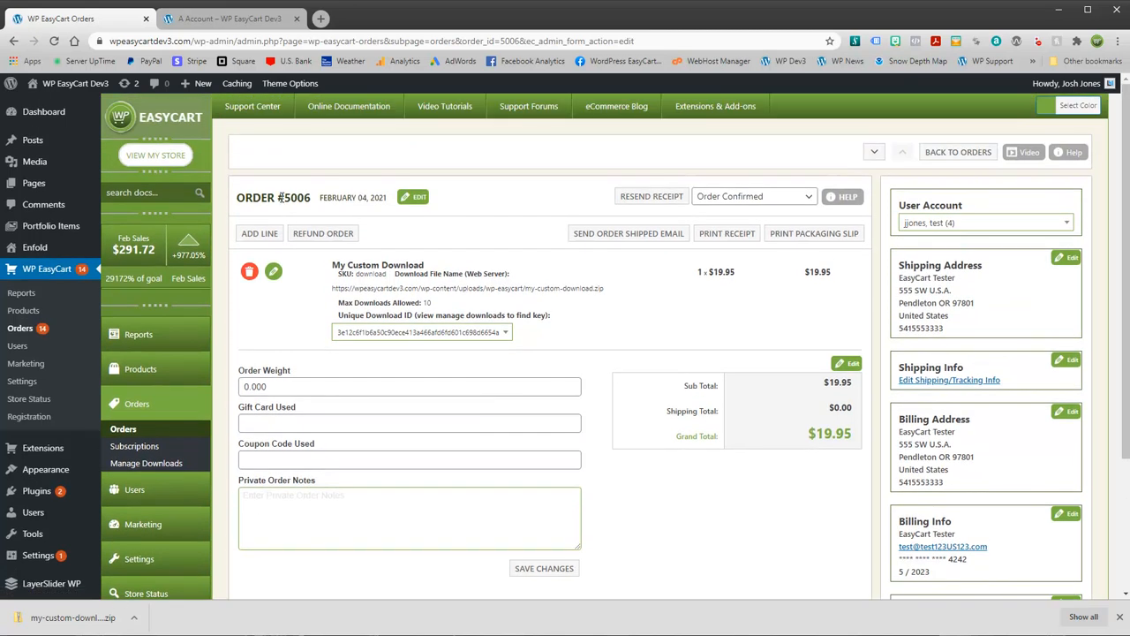
# Step: Open order 5006's record under Manage Downloads, inspect Download Count and Date Created, then cancel without saving
pyautogui.click(154, 465)
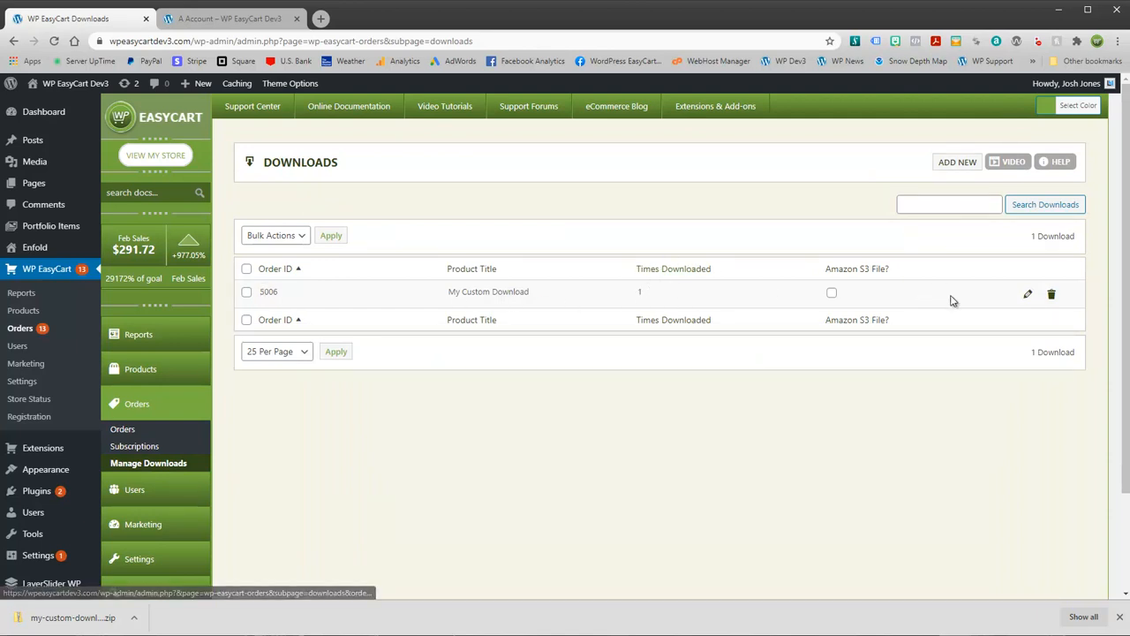
pyautogui.click(1026, 298)
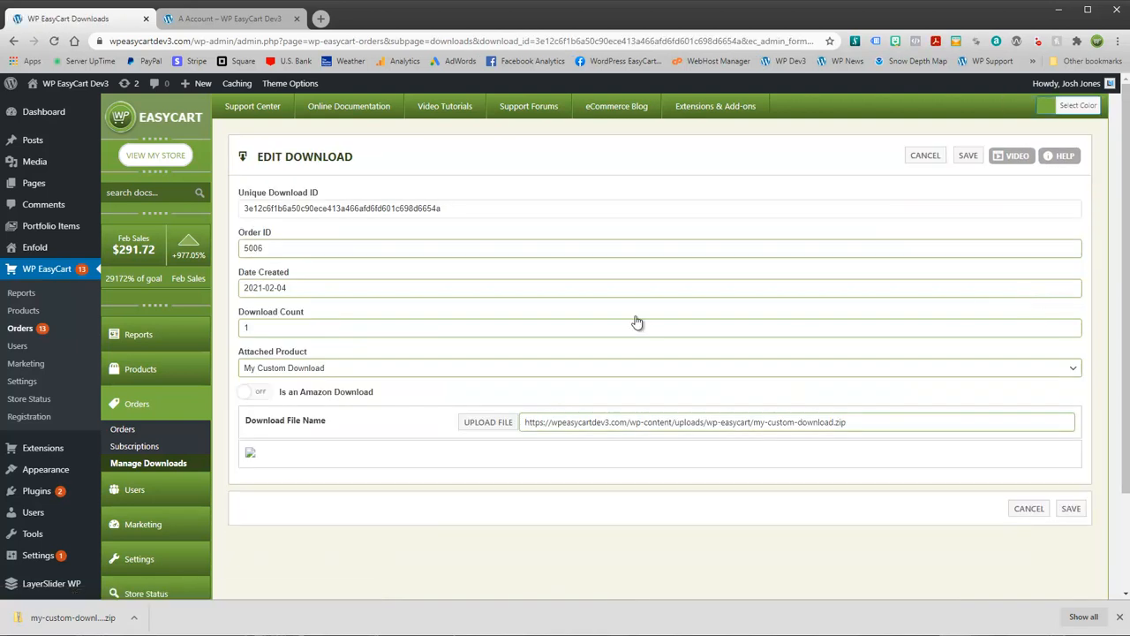
pyautogui.click(262, 328)
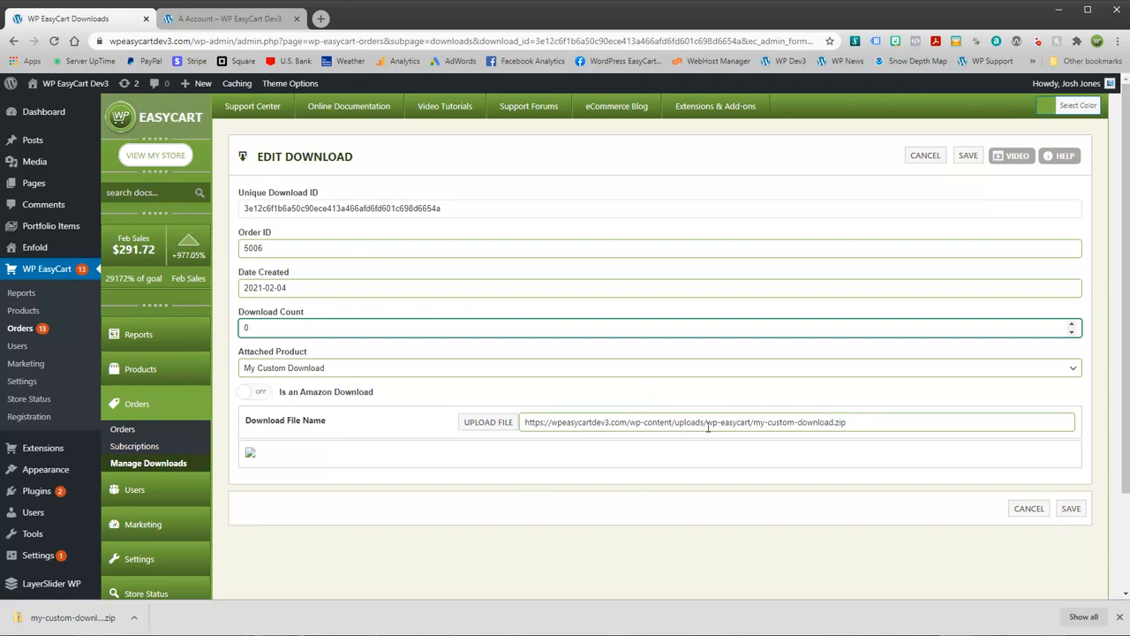
pyautogui.click(308, 290)
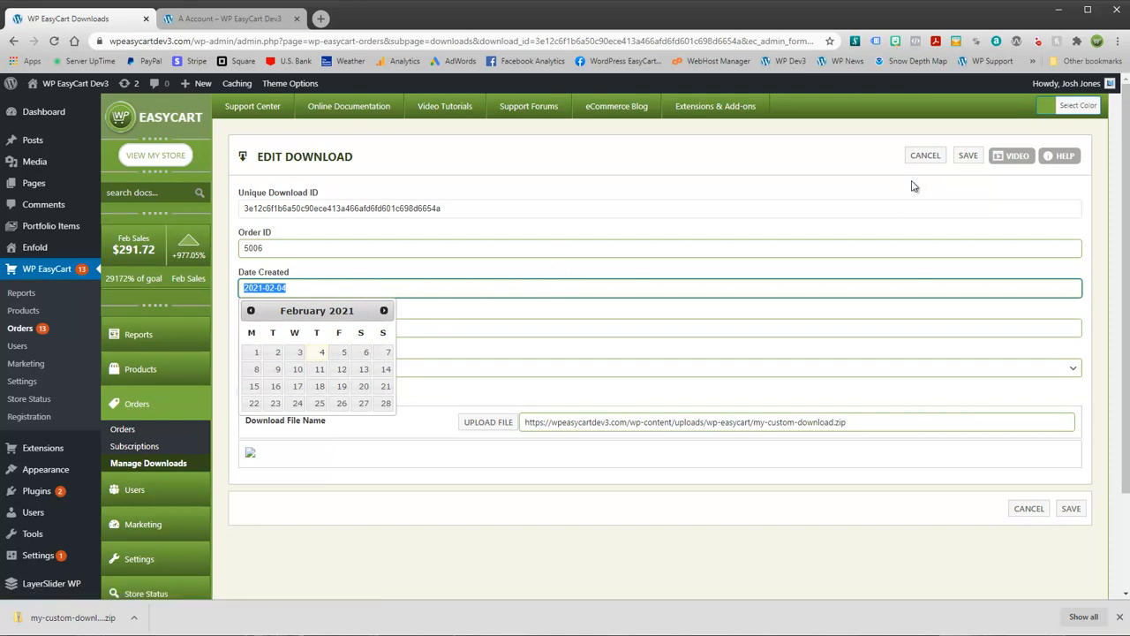
pyautogui.click(925, 155)
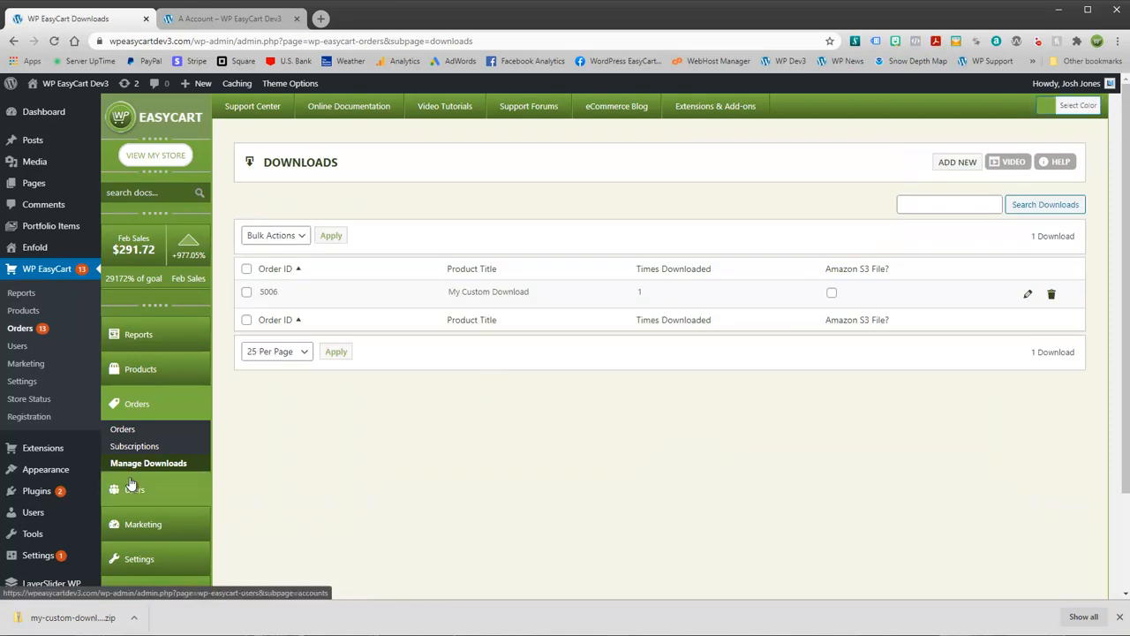
pyautogui.click(212, 19)
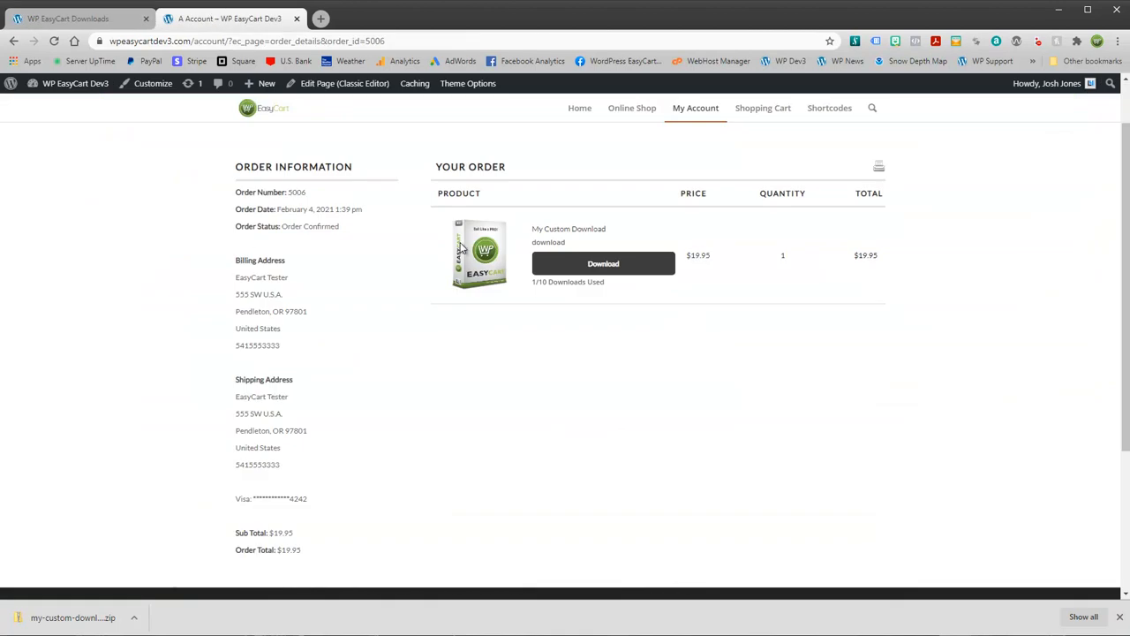
pyautogui.scroll(1, 461, 242)
pyautogui.moveTo(647, 131)
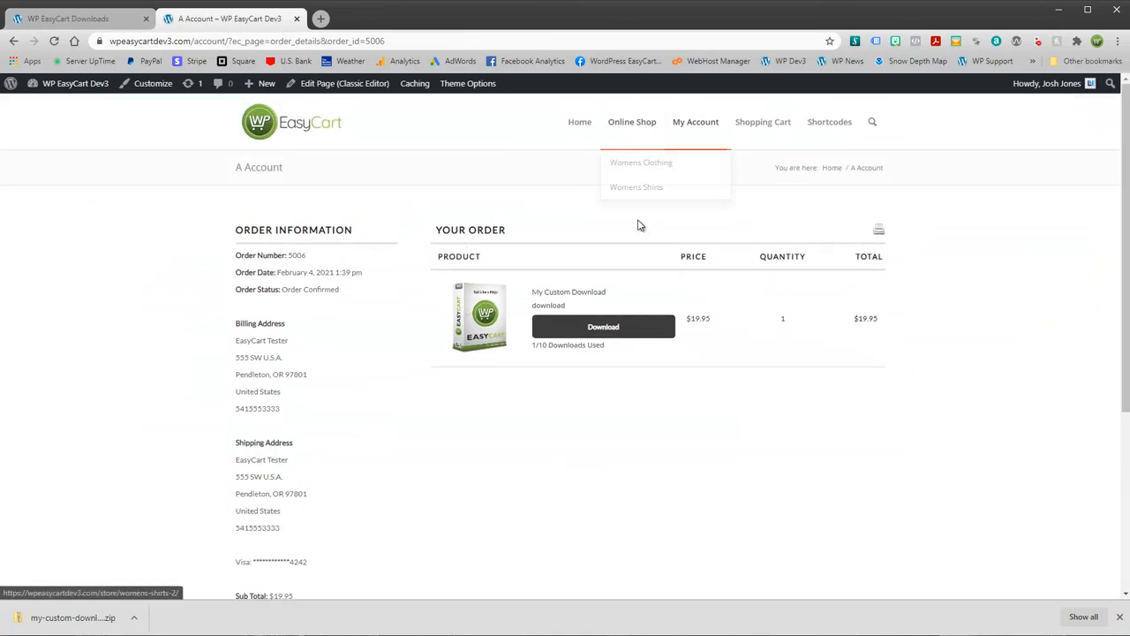
pyautogui.click(644, 122)
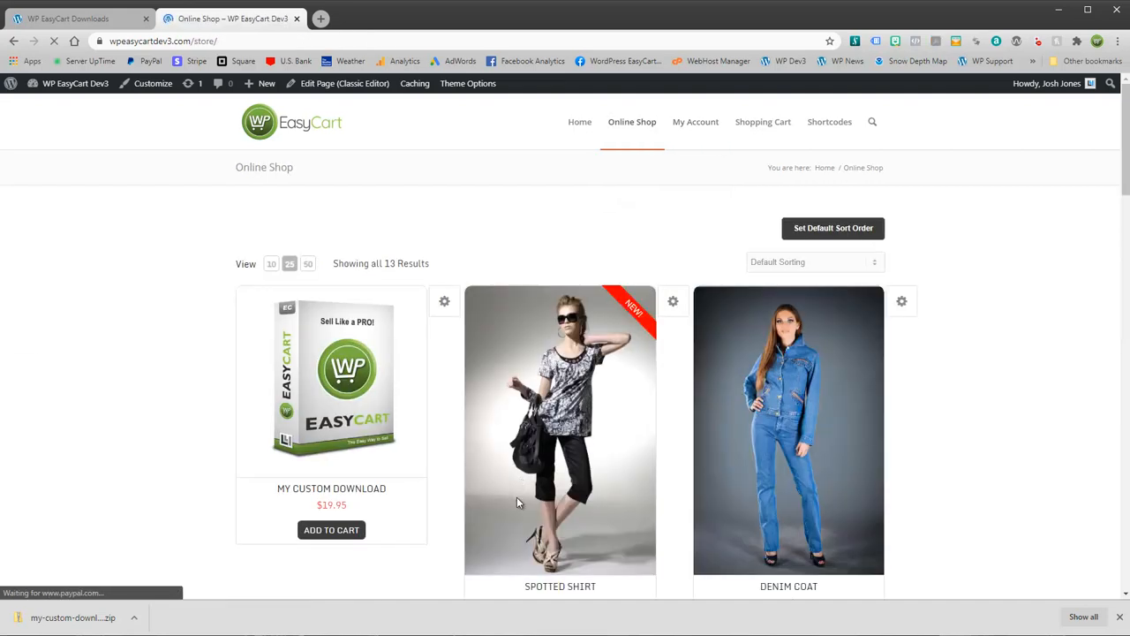
pyautogui.click(89, 19)
# Step: Edit My Custom Download and expand Download Options to check its server file and 10 maximum downloads
pyautogui.click(133, 370)
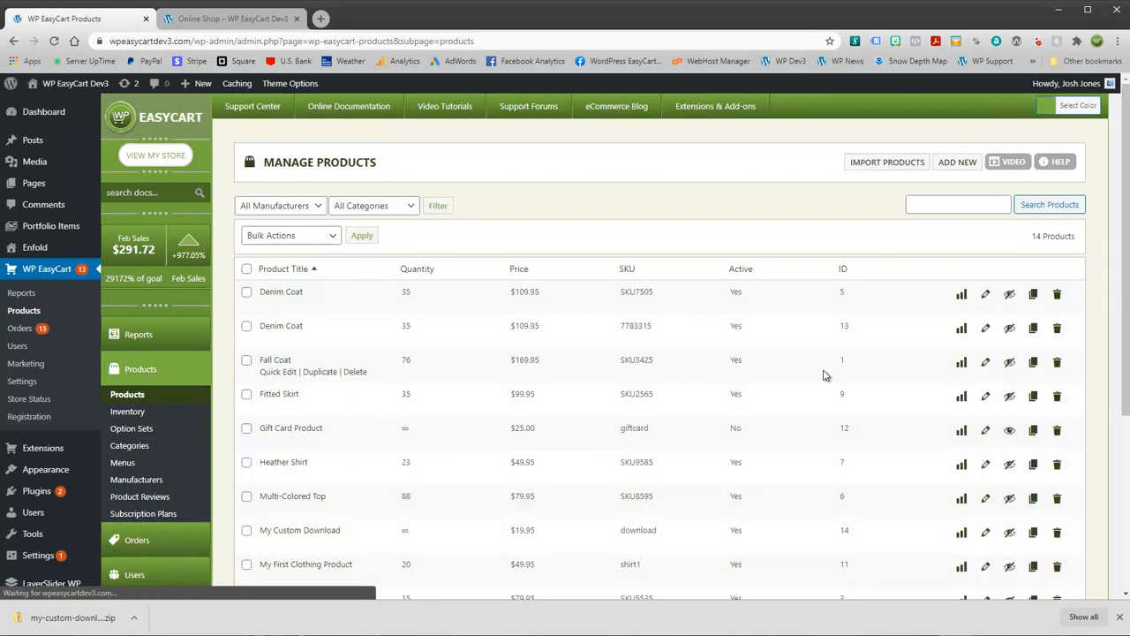
pyautogui.scroll(-2, 995, 450)
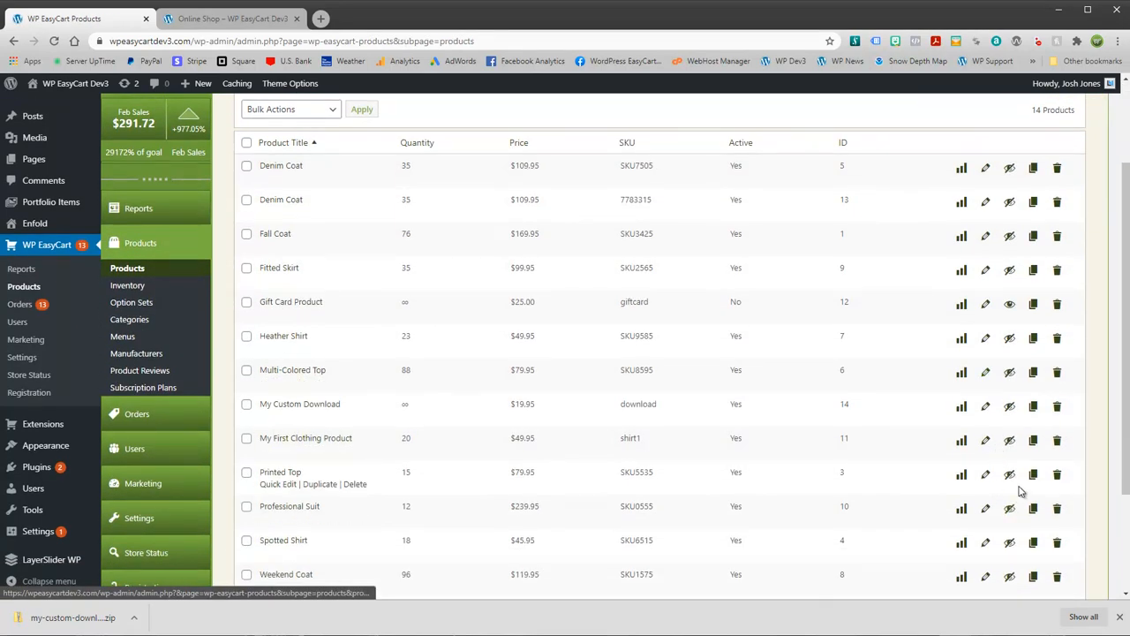
pyautogui.click(986, 407)
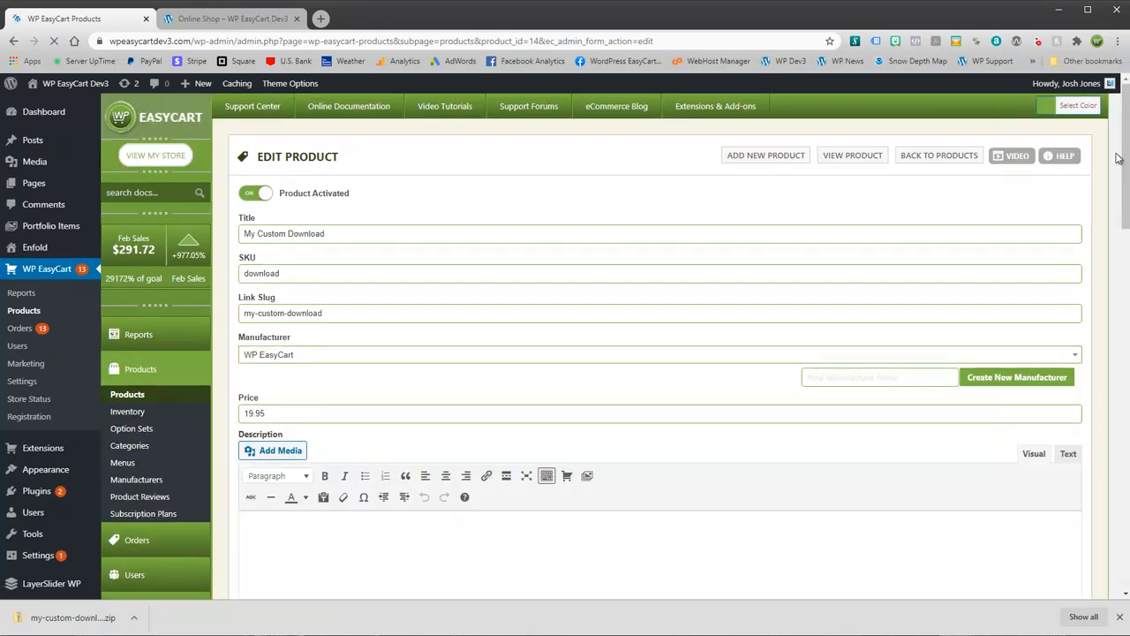
pyautogui.moveTo(1127, 104); pyautogui.dragTo(1128, 457)
pyautogui.click(433, 360)
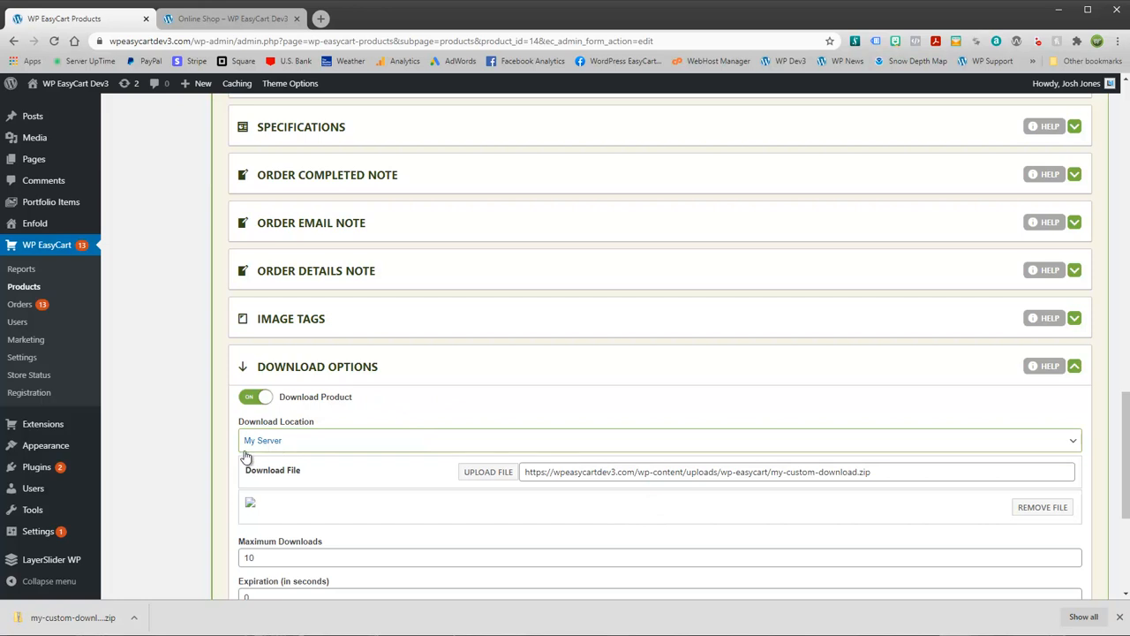
pyautogui.scroll(15, 293, 451)
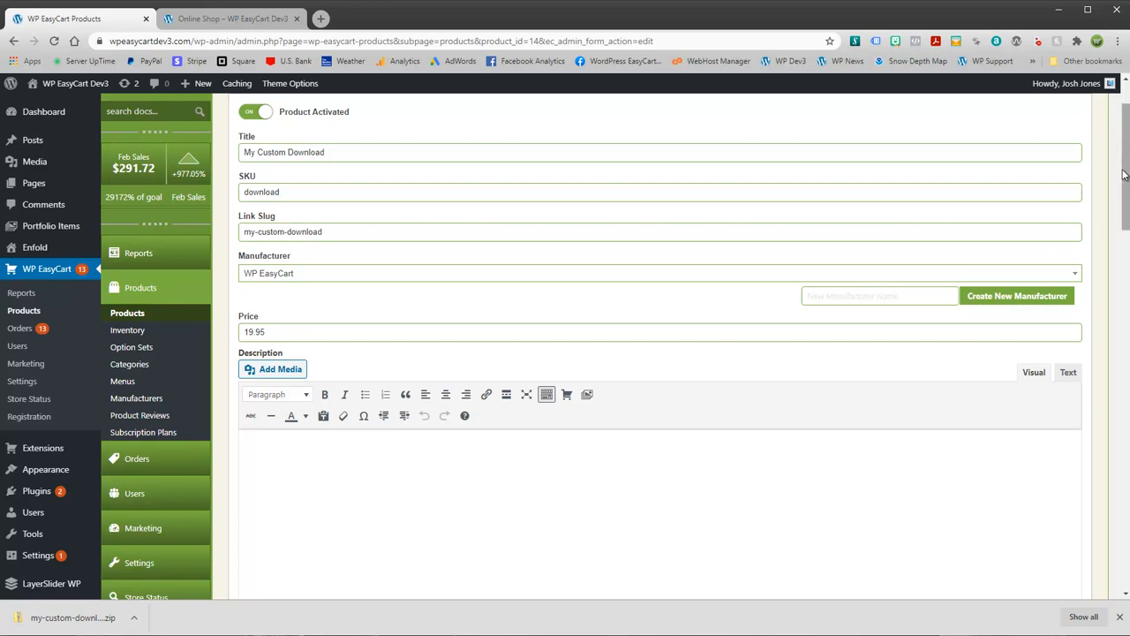
pyautogui.scroll(1, 1126, 186)
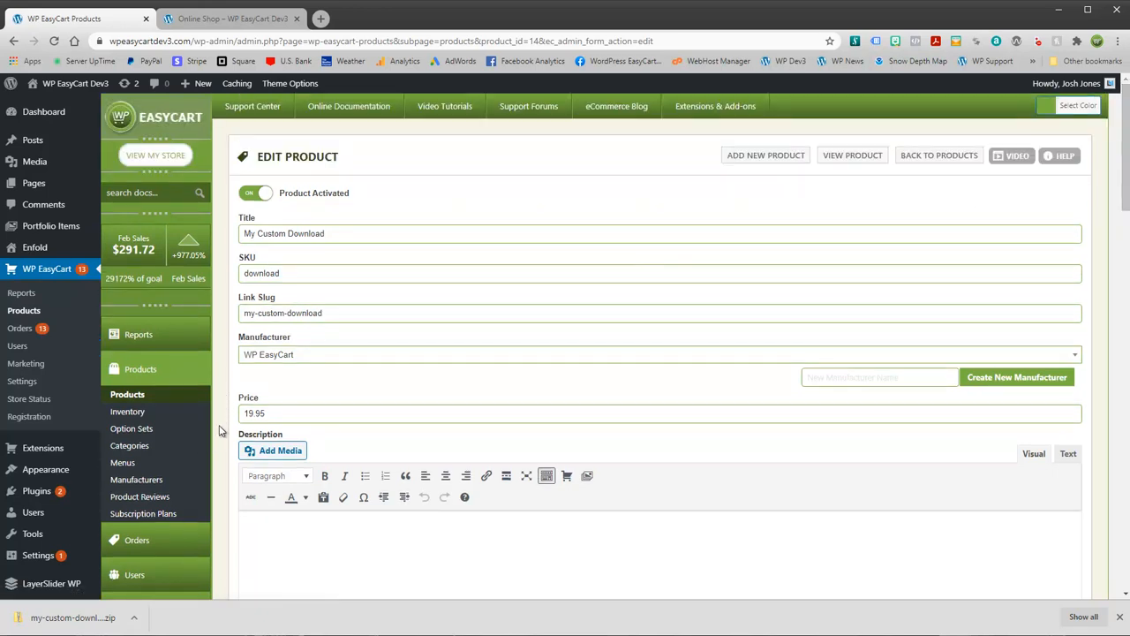
pyautogui.scroll(-1, 221, 431)
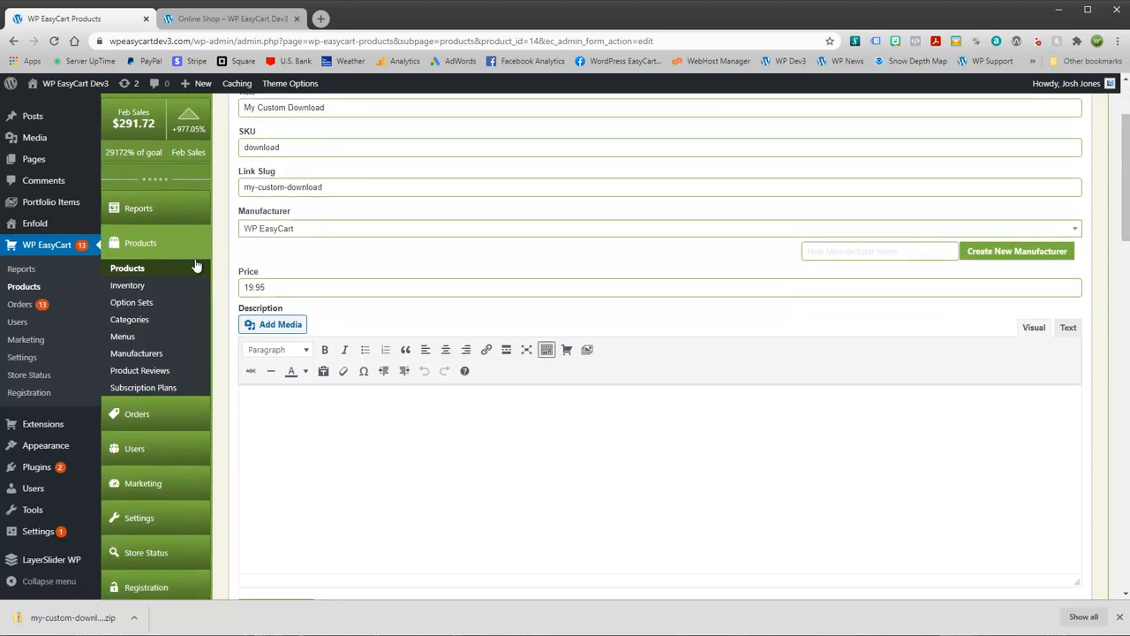
pyautogui.scroll(-1, 199, 267)
# Step: Go to Settings > Third Party and open the HELP page for Amazon S3 Setup
pyautogui.click(134, 397)
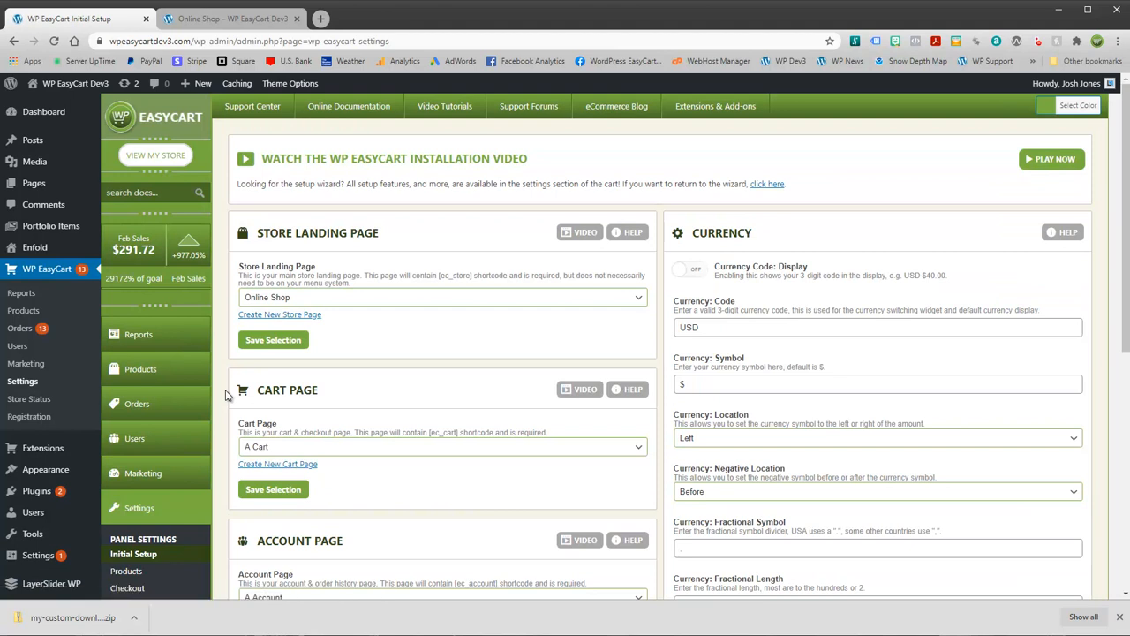
pyautogui.scroll(-2, 228, 391)
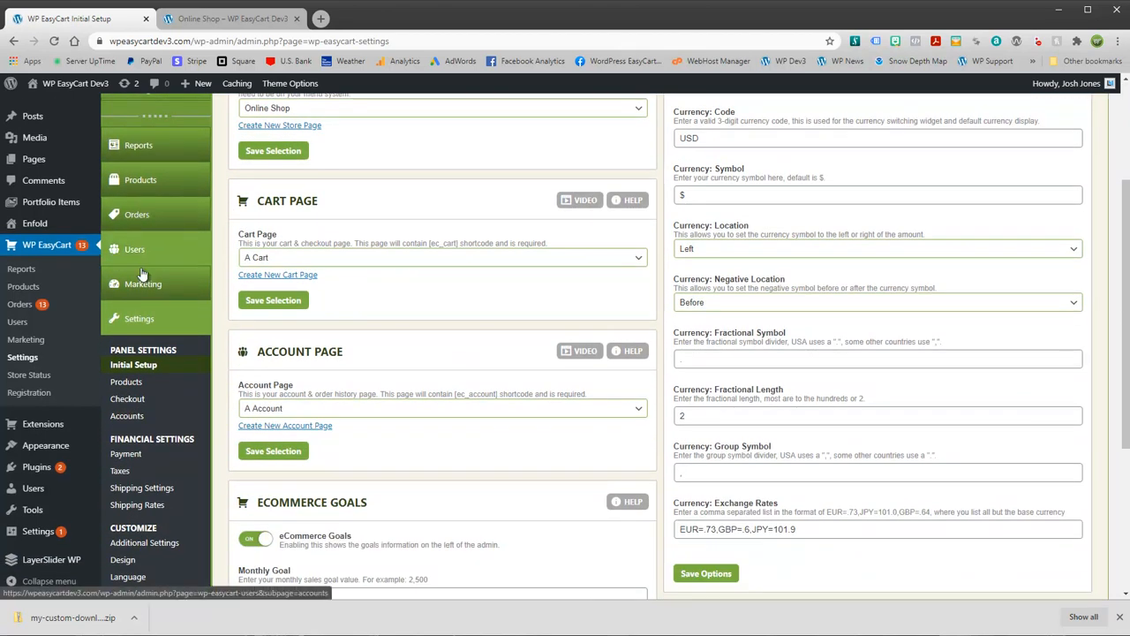
pyautogui.scroll(-1, 124, 415)
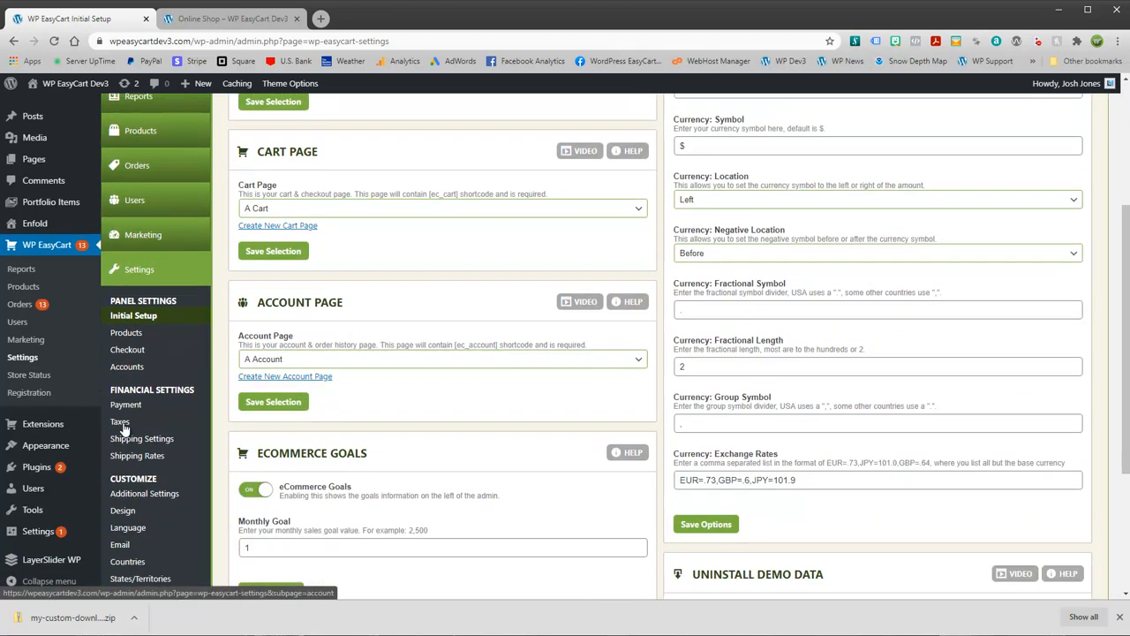
pyautogui.scroll(-1, 121, 432)
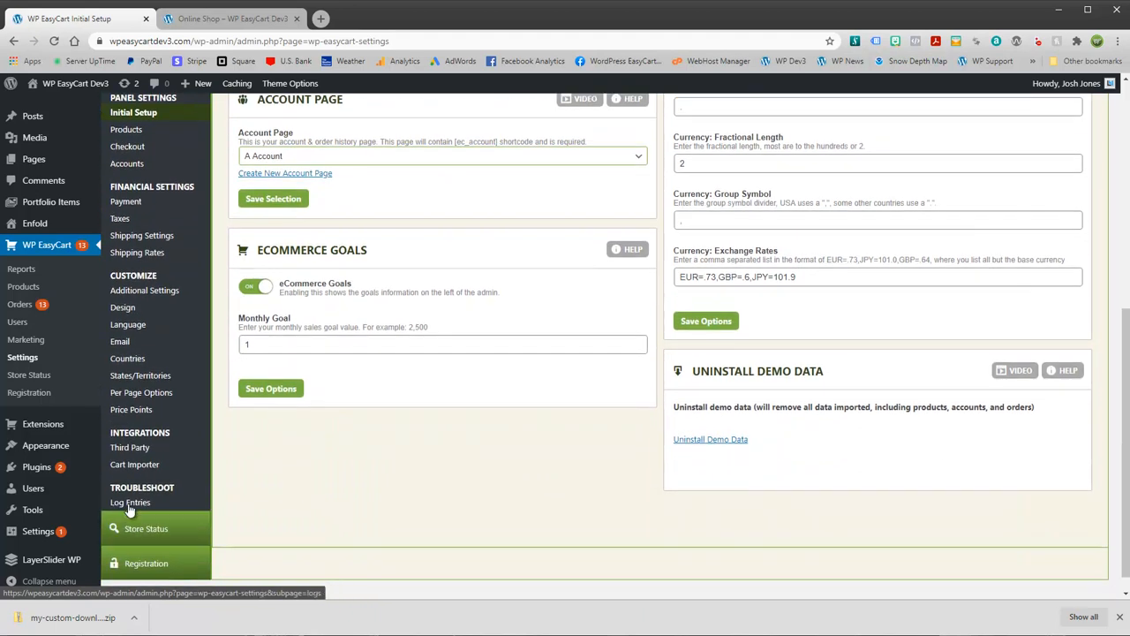
pyautogui.click(132, 447)
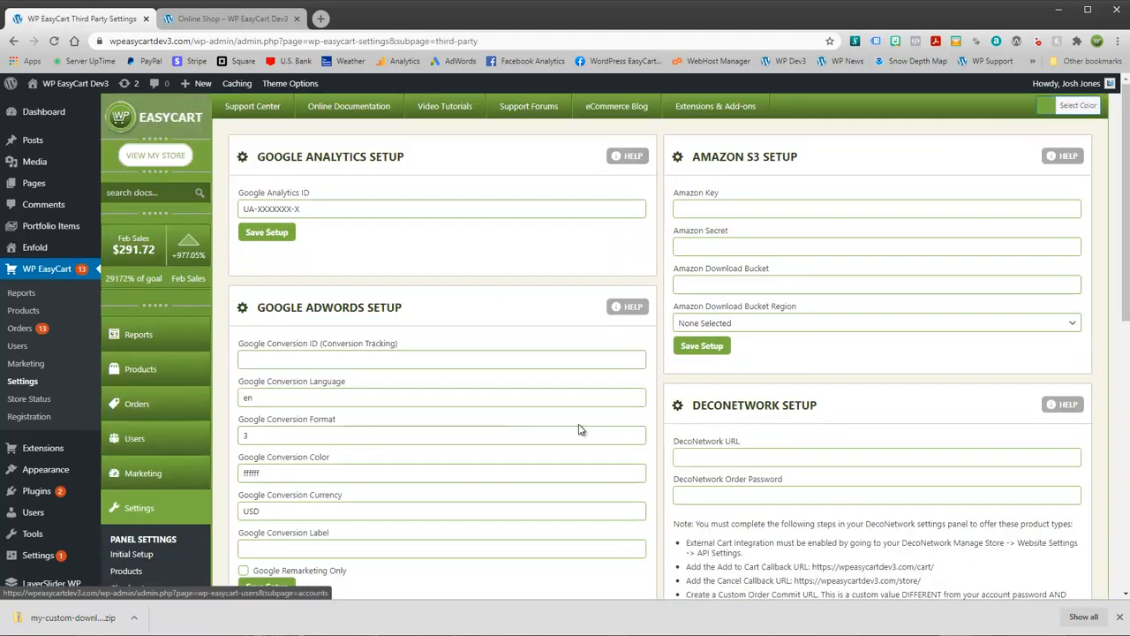
pyautogui.moveTo(697, 160); pyautogui.dragTo(812, 162)
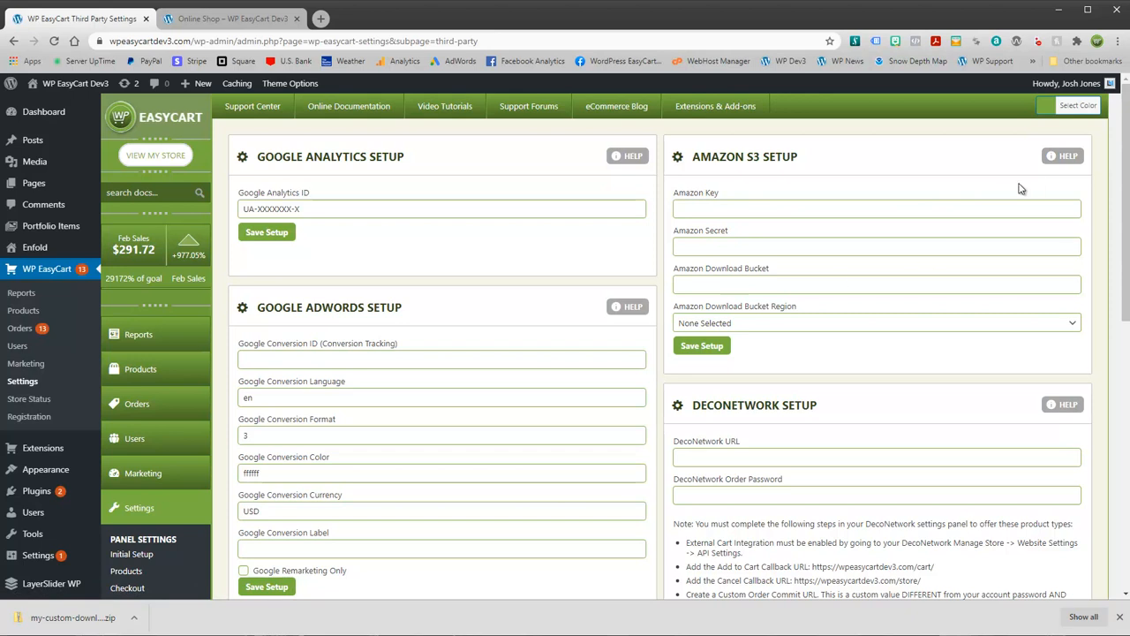
pyautogui.click(1070, 160)
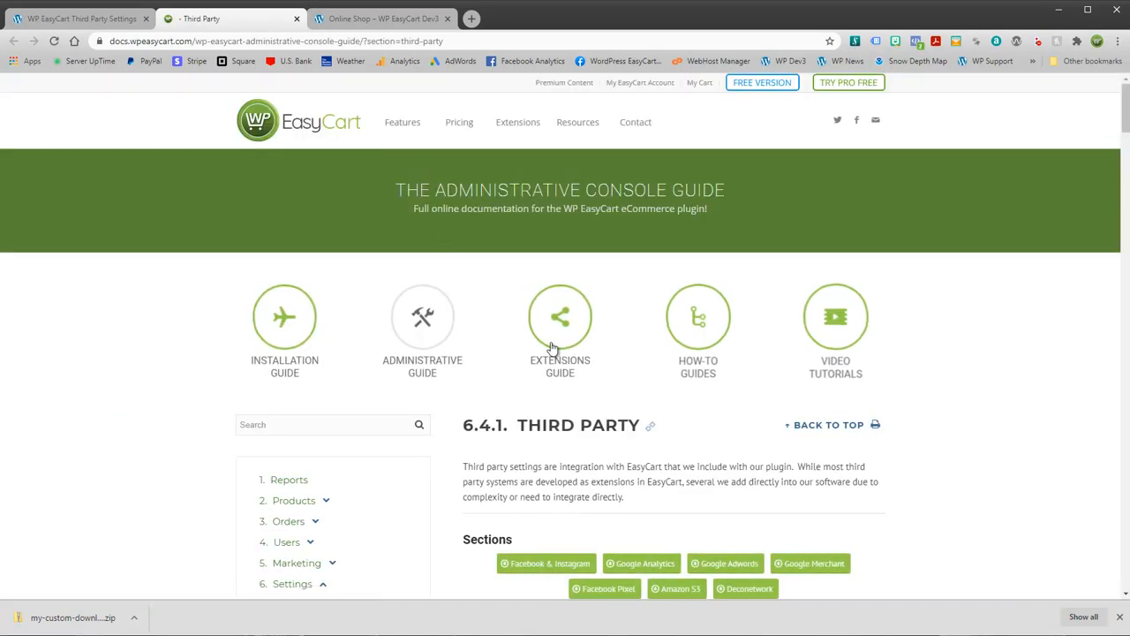
# Step: Under How-To Guides, jump to 6.2 Amazon S3 Setup and scroll through its steps
pyautogui.click(696, 321)
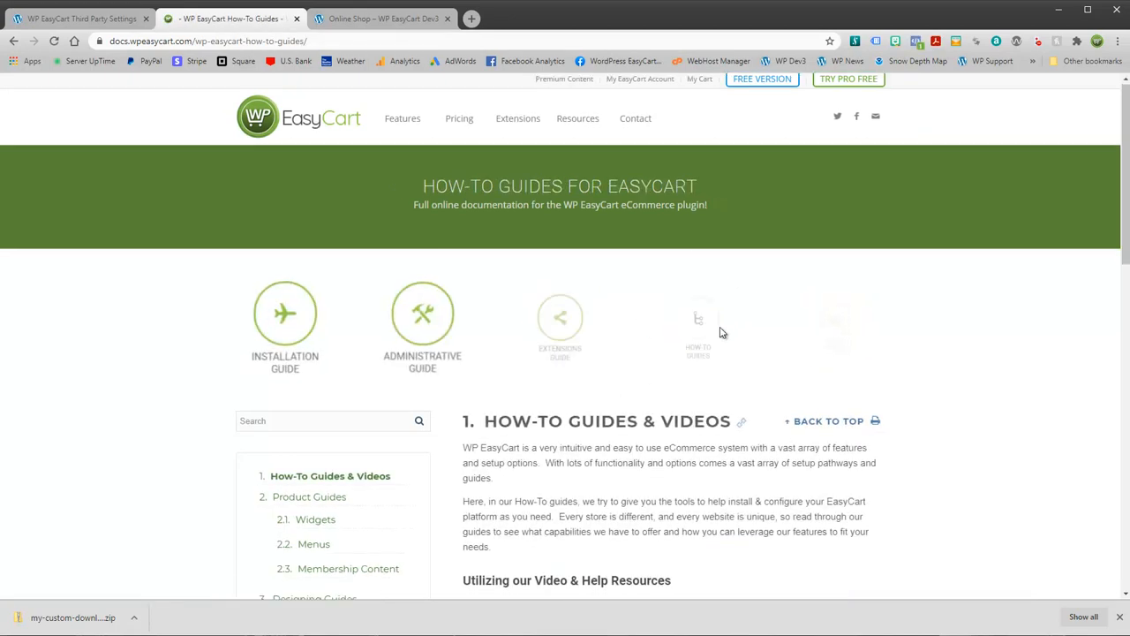
pyautogui.scroll(-5, 719, 330)
pyautogui.scroll(-2, 704, 344)
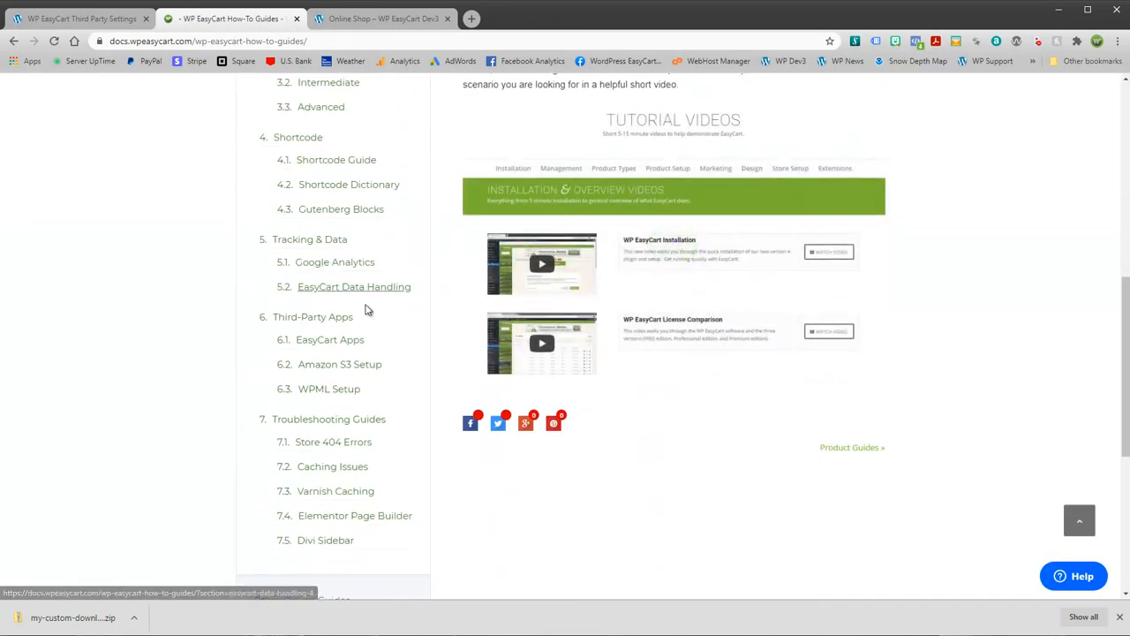
pyautogui.click(322, 367)
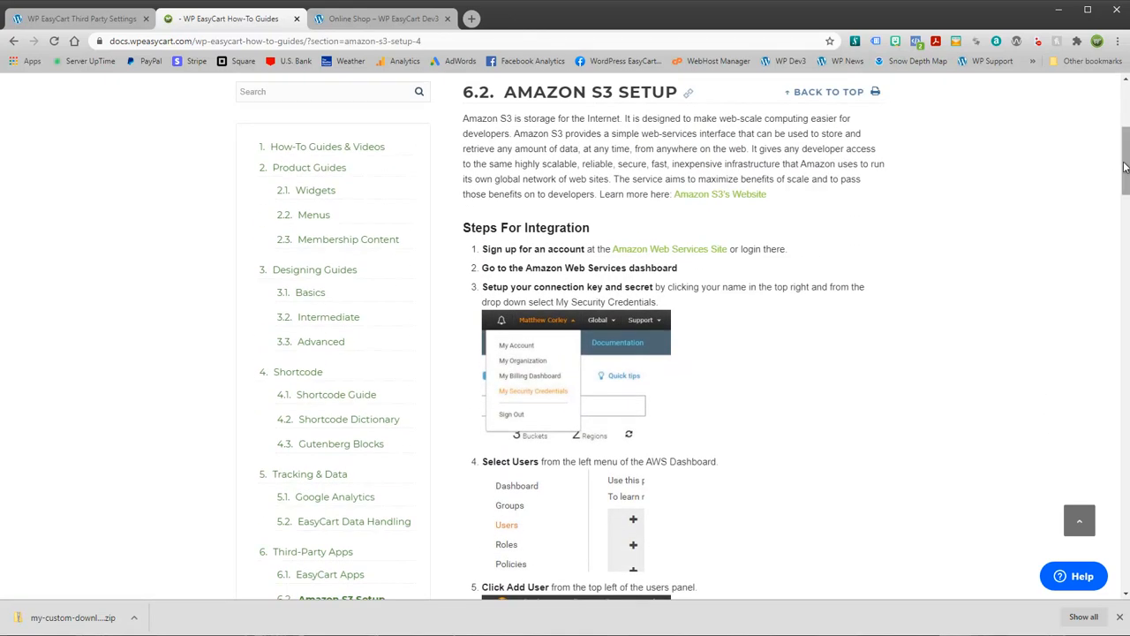
pyautogui.moveTo(1125, 158); pyautogui.dragTo(1123, 88)
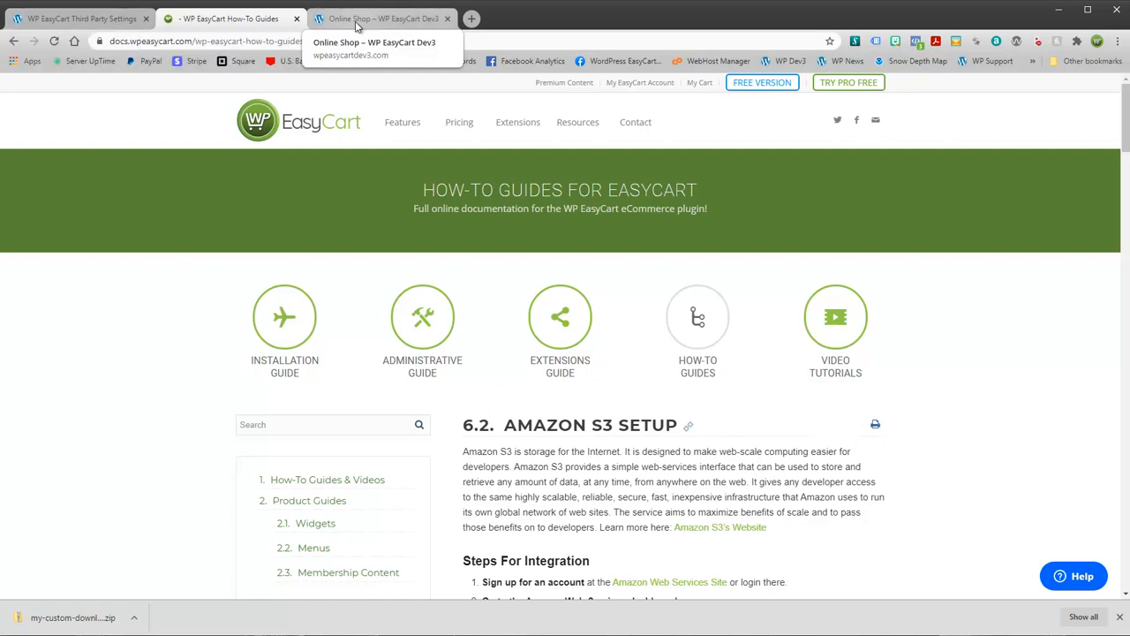
# Step: Return to the Third Party Settings admin page, then view the Online Shop listing My Custom Download
pyautogui.click(80, 18)
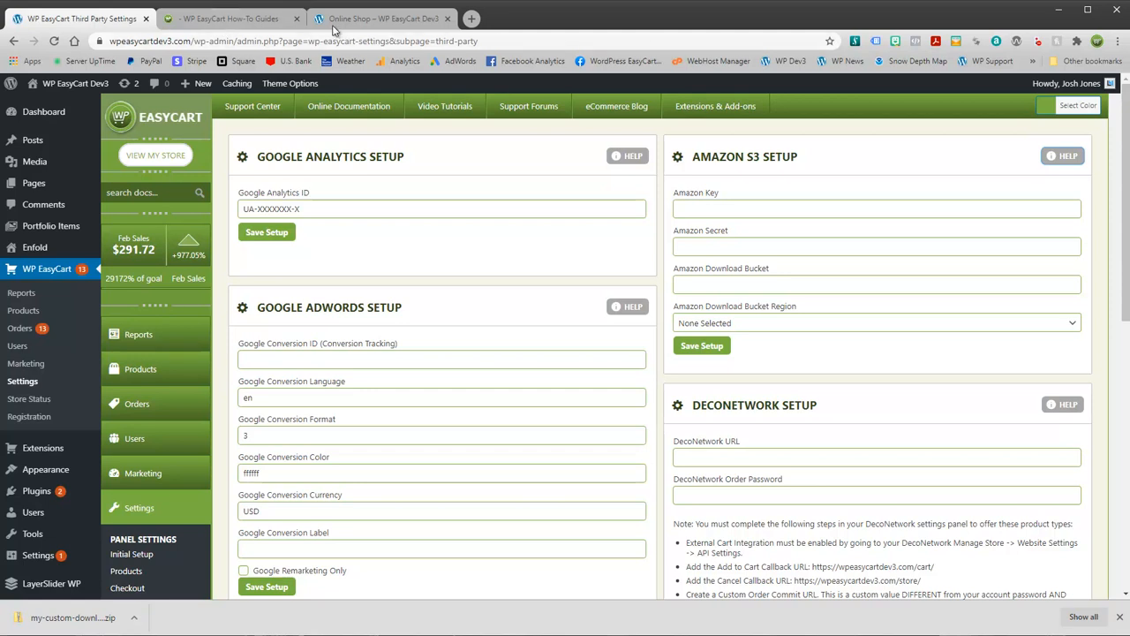
pyautogui.click(370, 18)
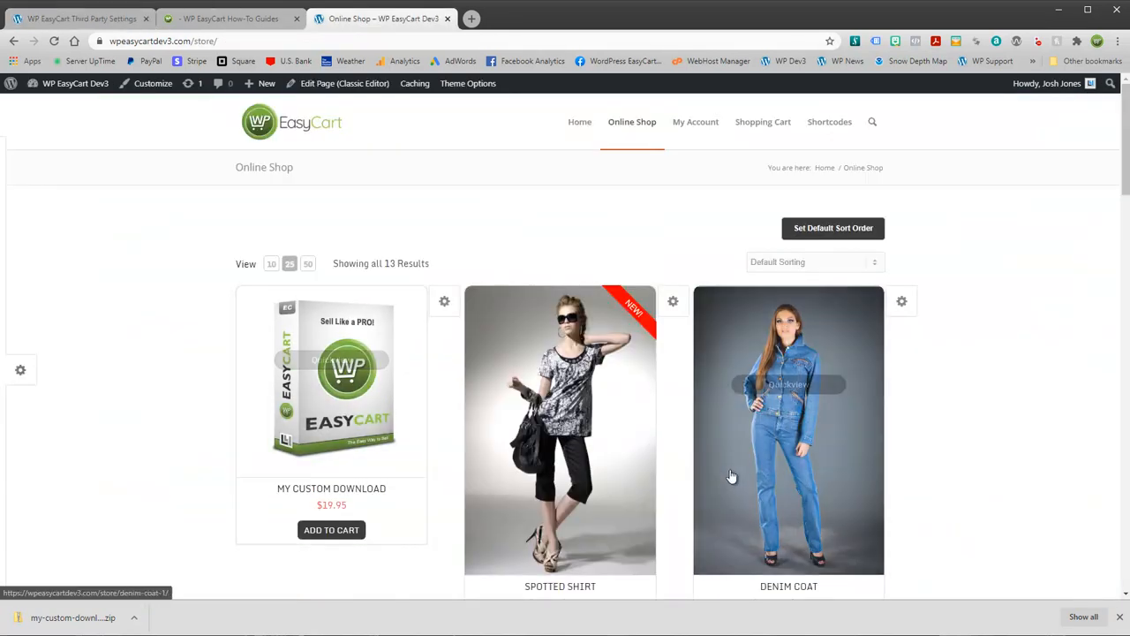